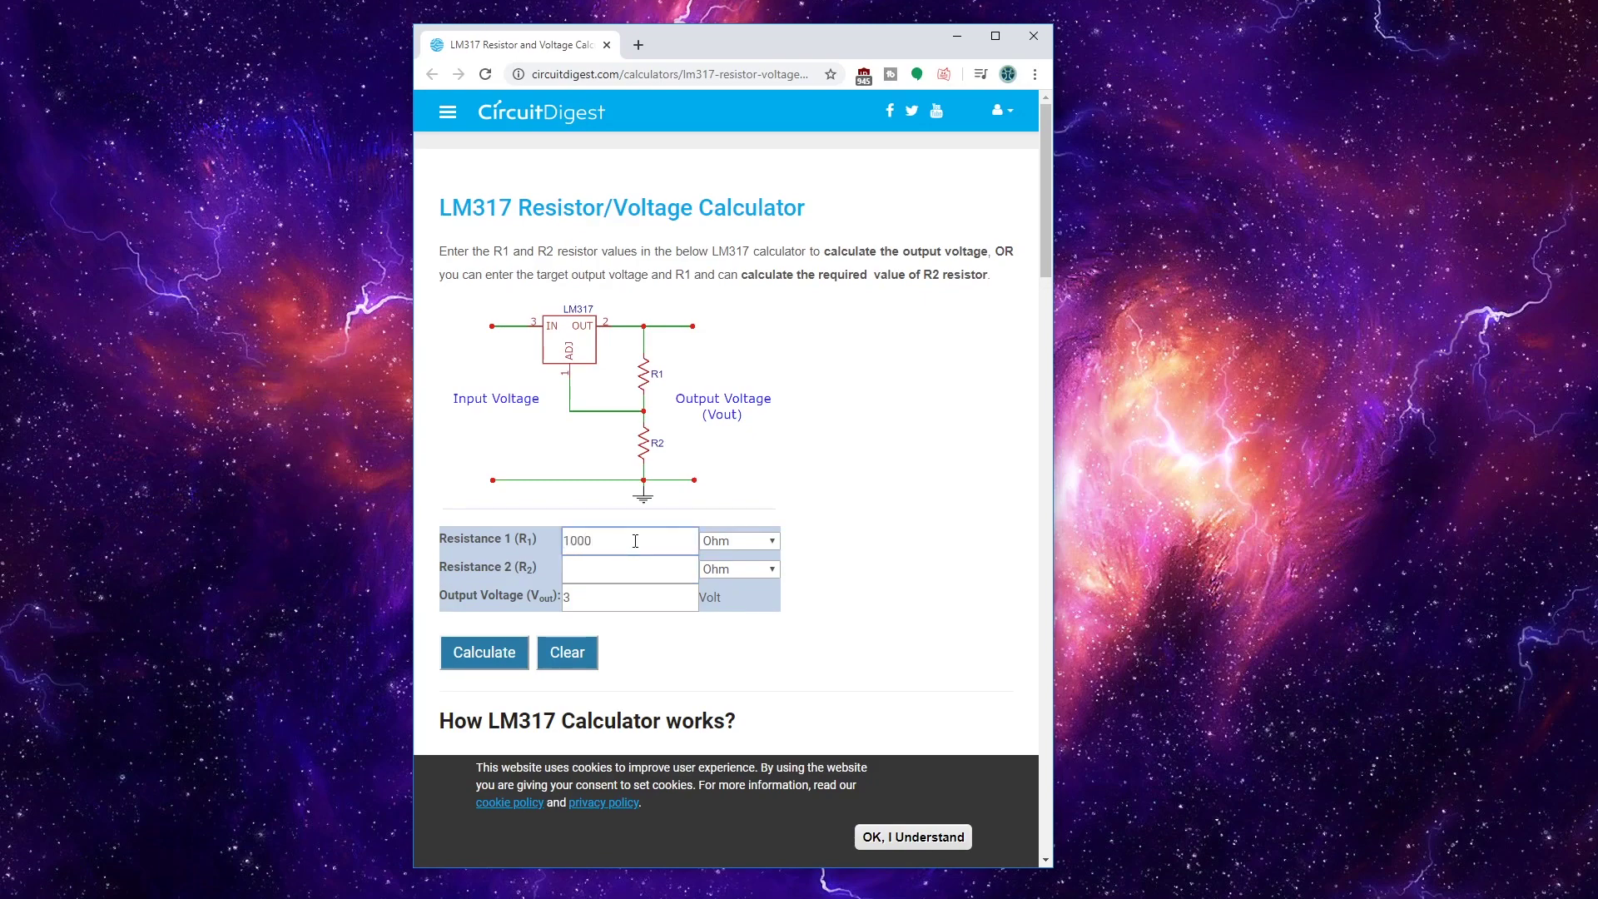
Calculate R2 = 1400 Ω for a 3 V output with R1 at 1000 Ω
left_click(503, 660)
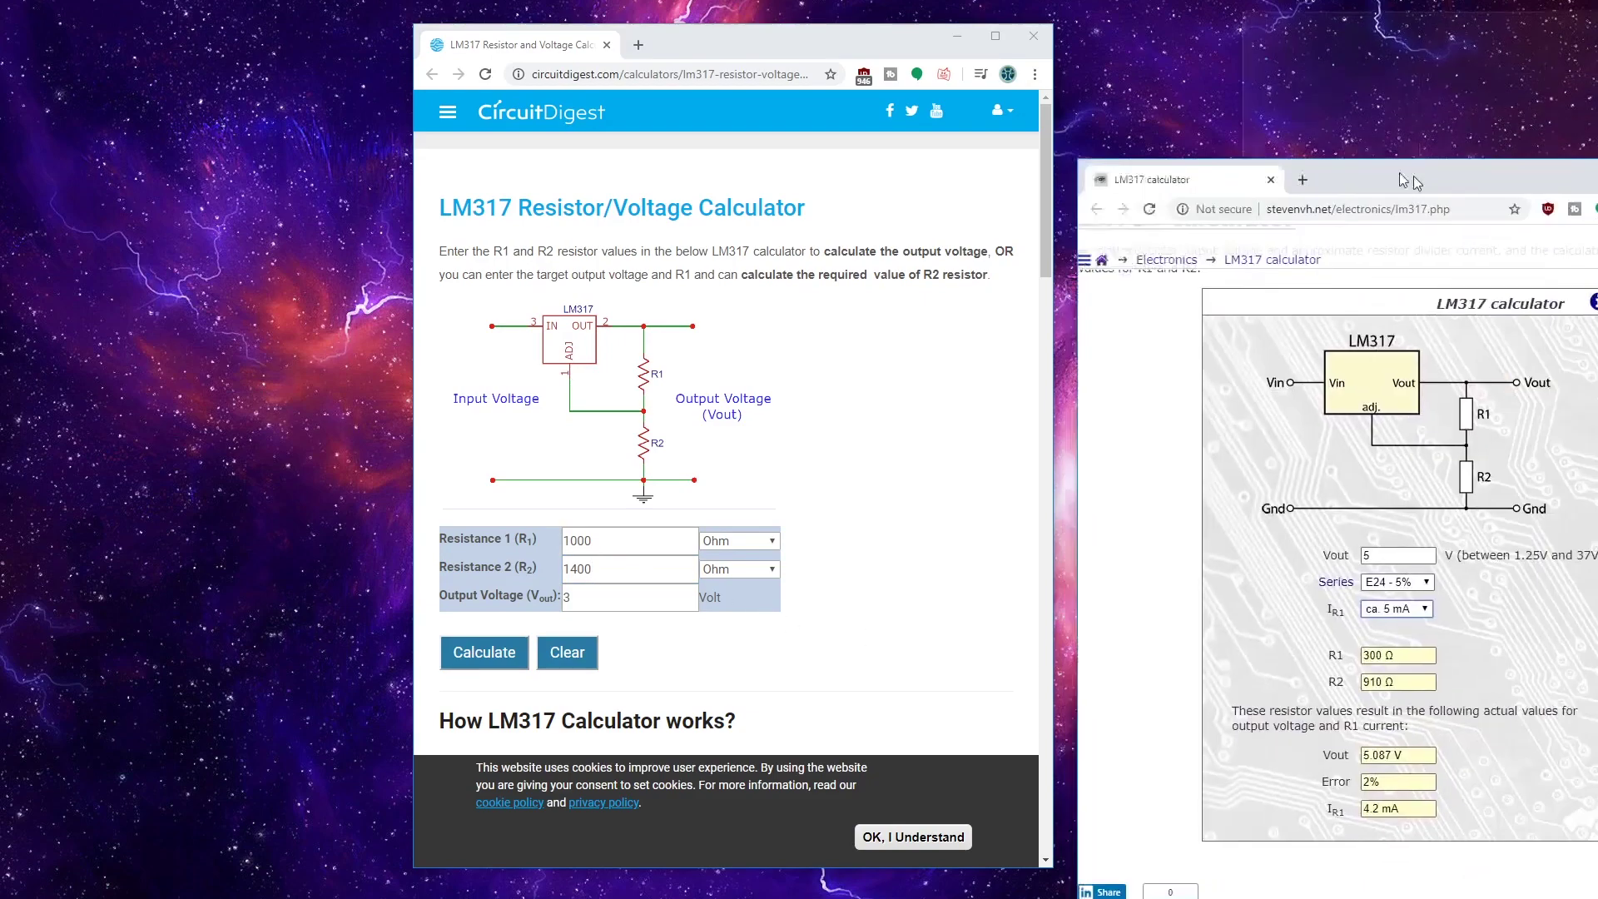
mouse_move(1232, 171)
left_mouse_down()
mouse_move(892, 110)
mouse_move(812, 52)
mouse_move(776, 63)
mouse_move(1122, 76)
left_mouse_up()
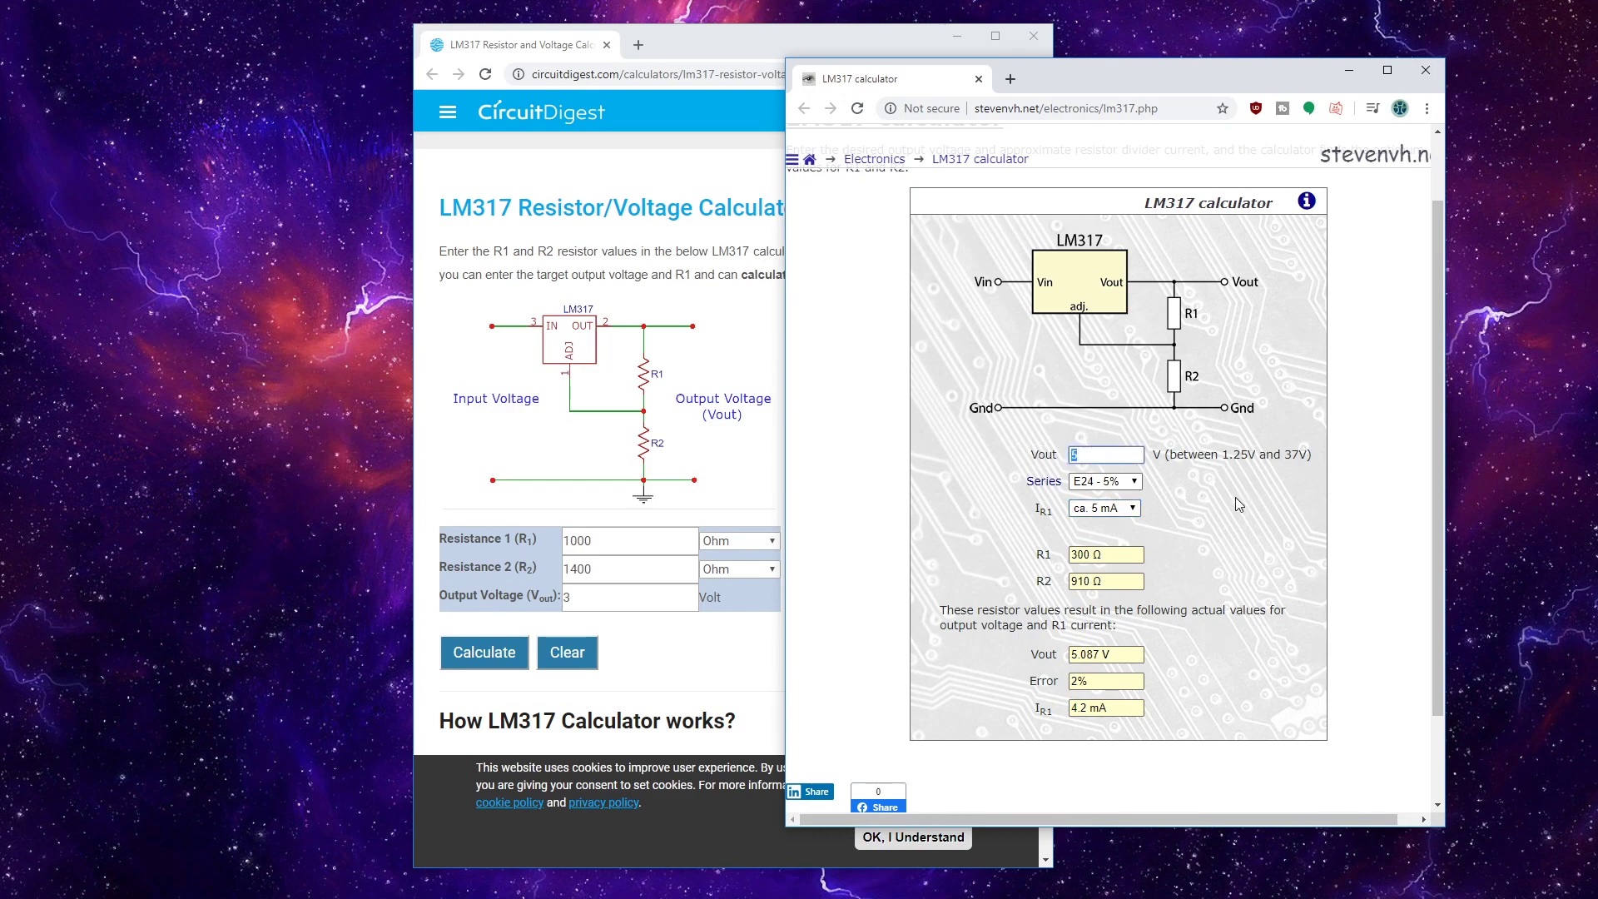
With the E12 - 10% series, set the R1 current to about 1 mA and inspect the calculated R1
left_click(1138, 486)
left_click(1130, 510)
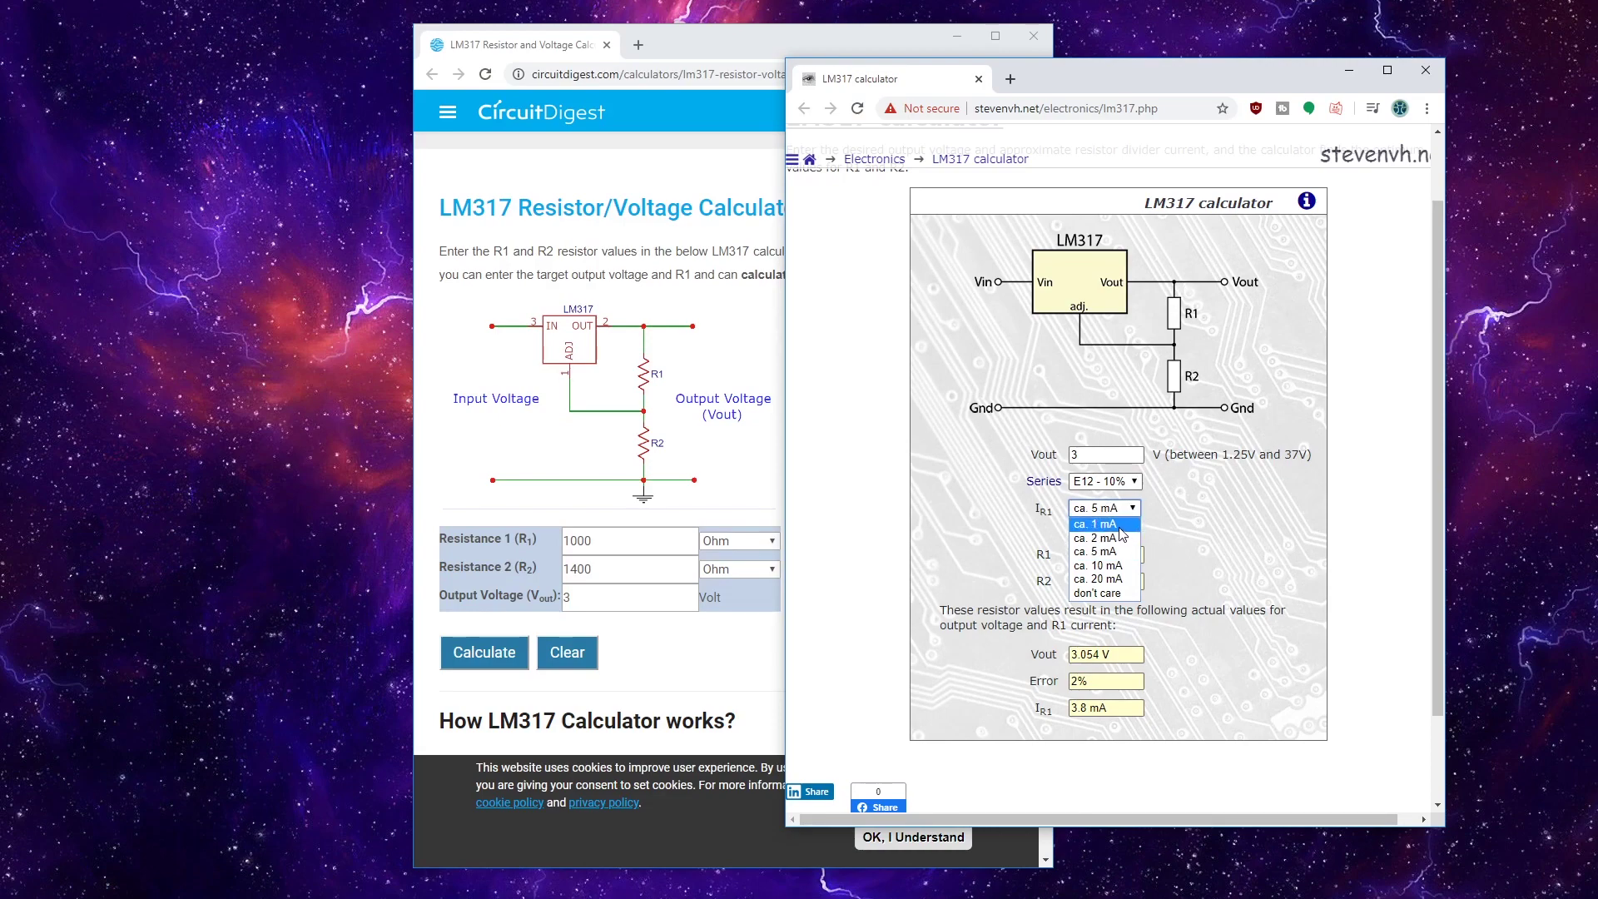
left_click(1099, 524)
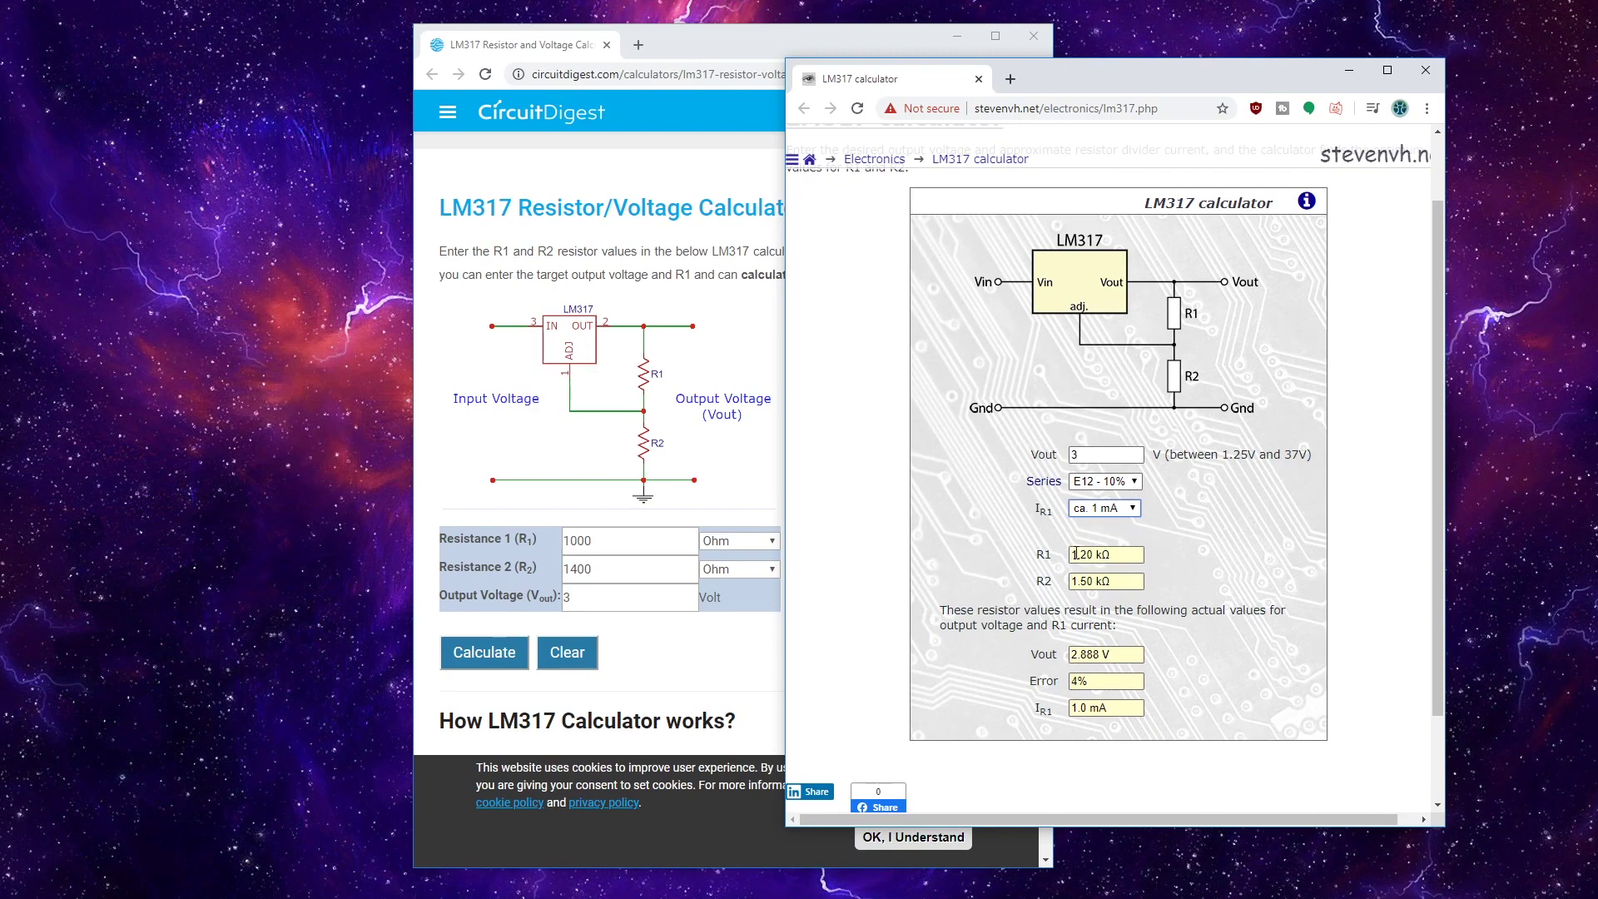
left_click_drag(1076, 556, 1155, 587)
left_click(1087, 580)
left_click(1118, 560)
Change the R1 current to about 2 mA and review the 3.093 V output and 2.7 mA current
left_click(1133, 481)
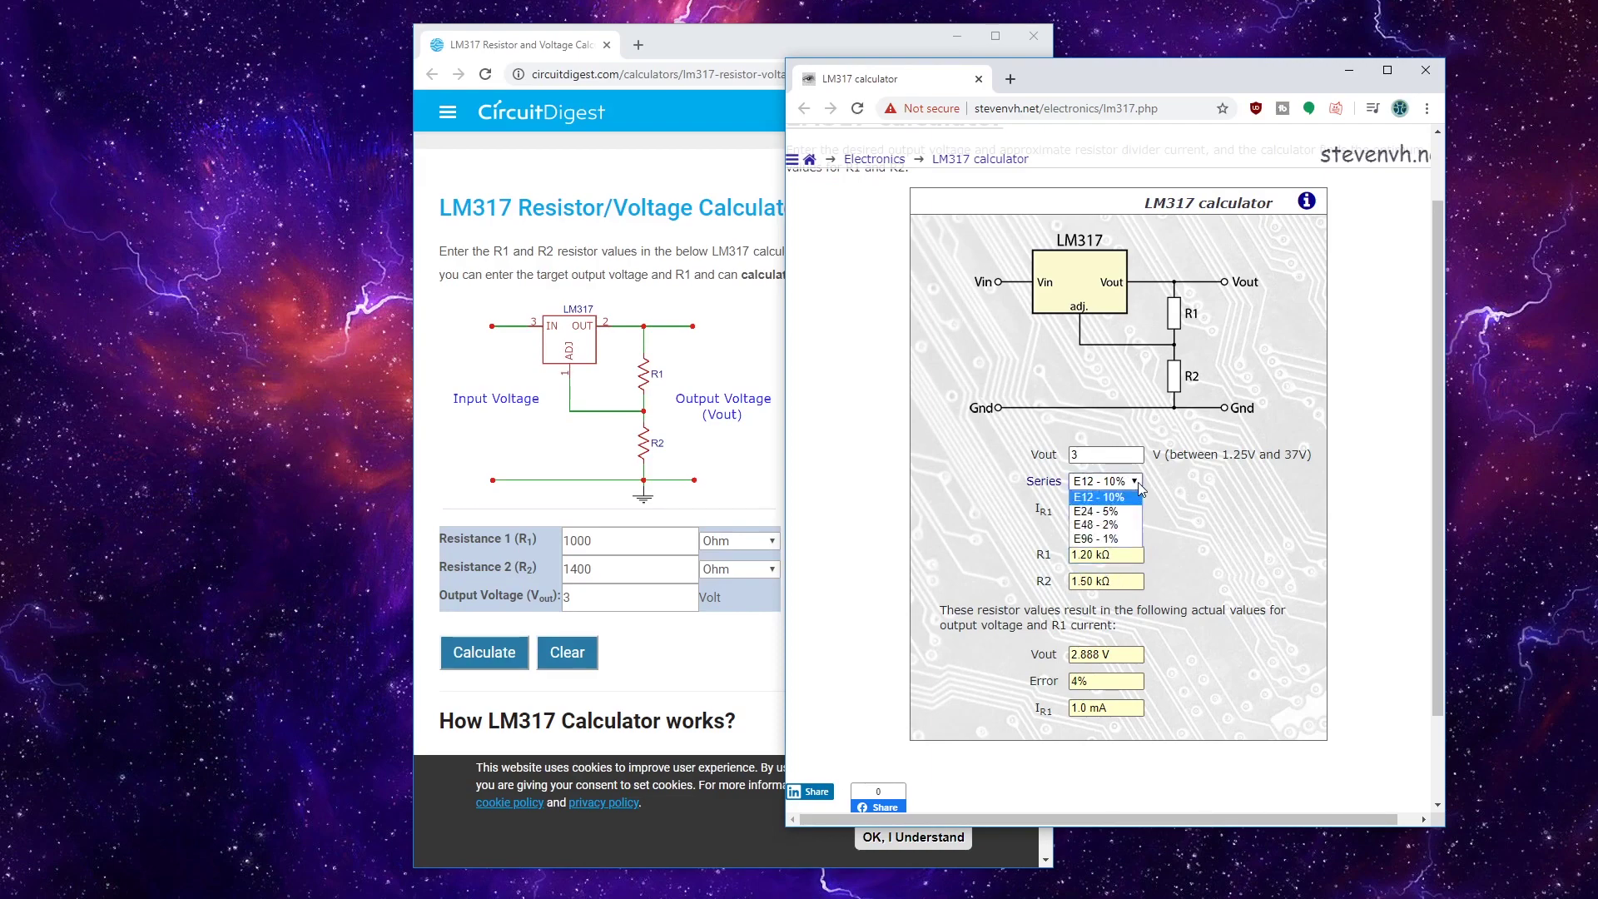
left_click(1132, 481)
left_click(1131, 508)
left_click(1123, 539)
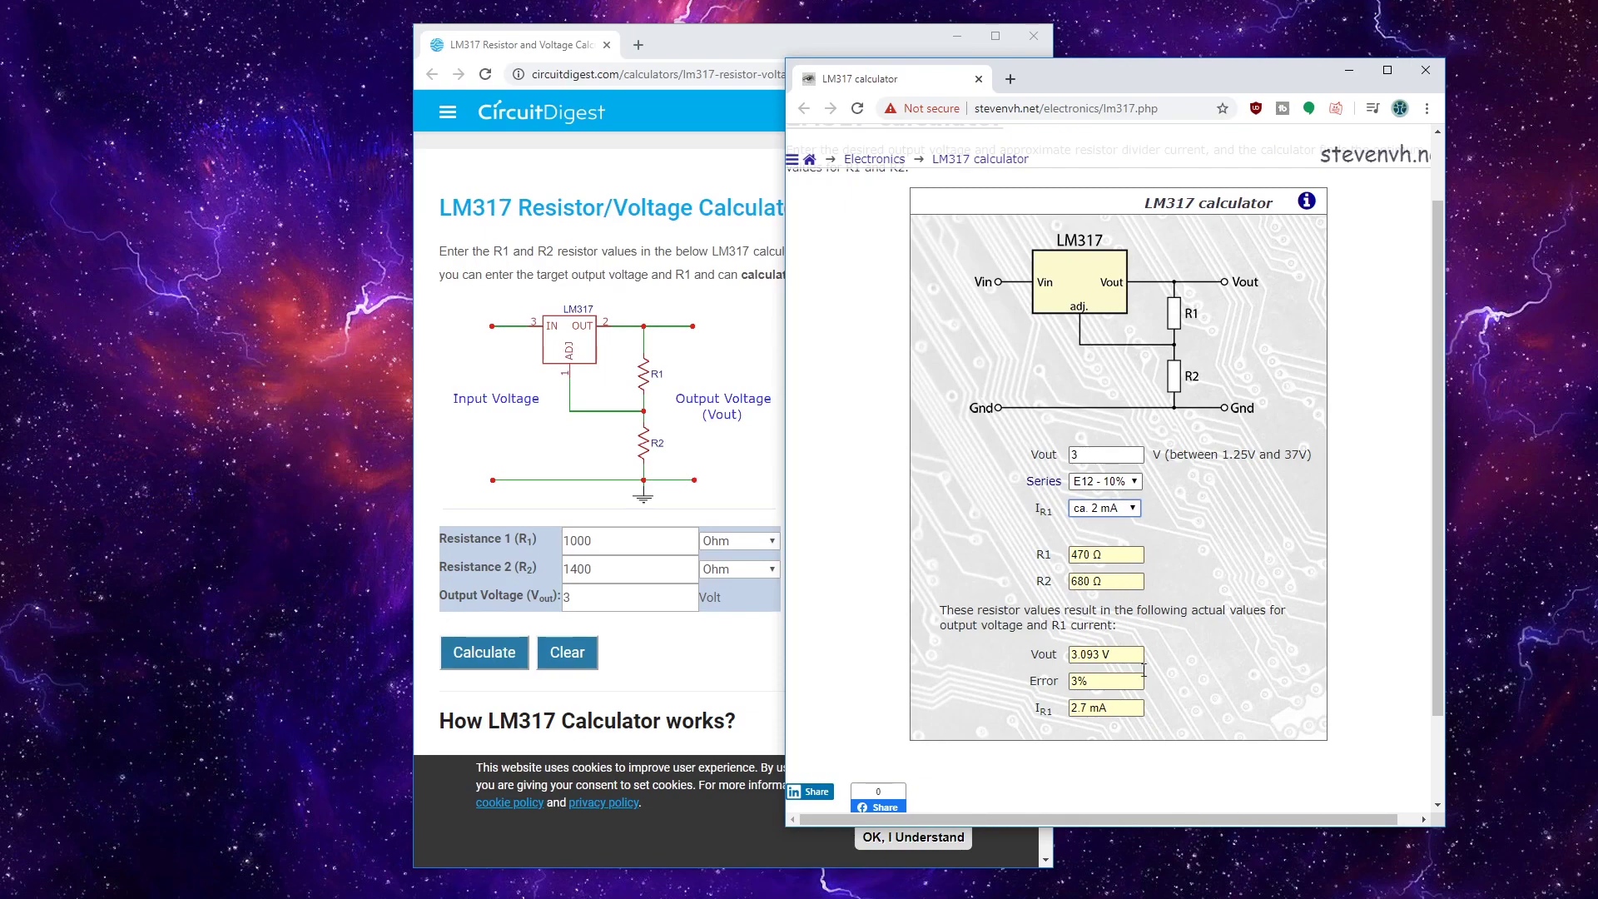
left_click_drag(1076, 655, 1109, 653)
left_click_drag(1073, 710, 1126, 705)
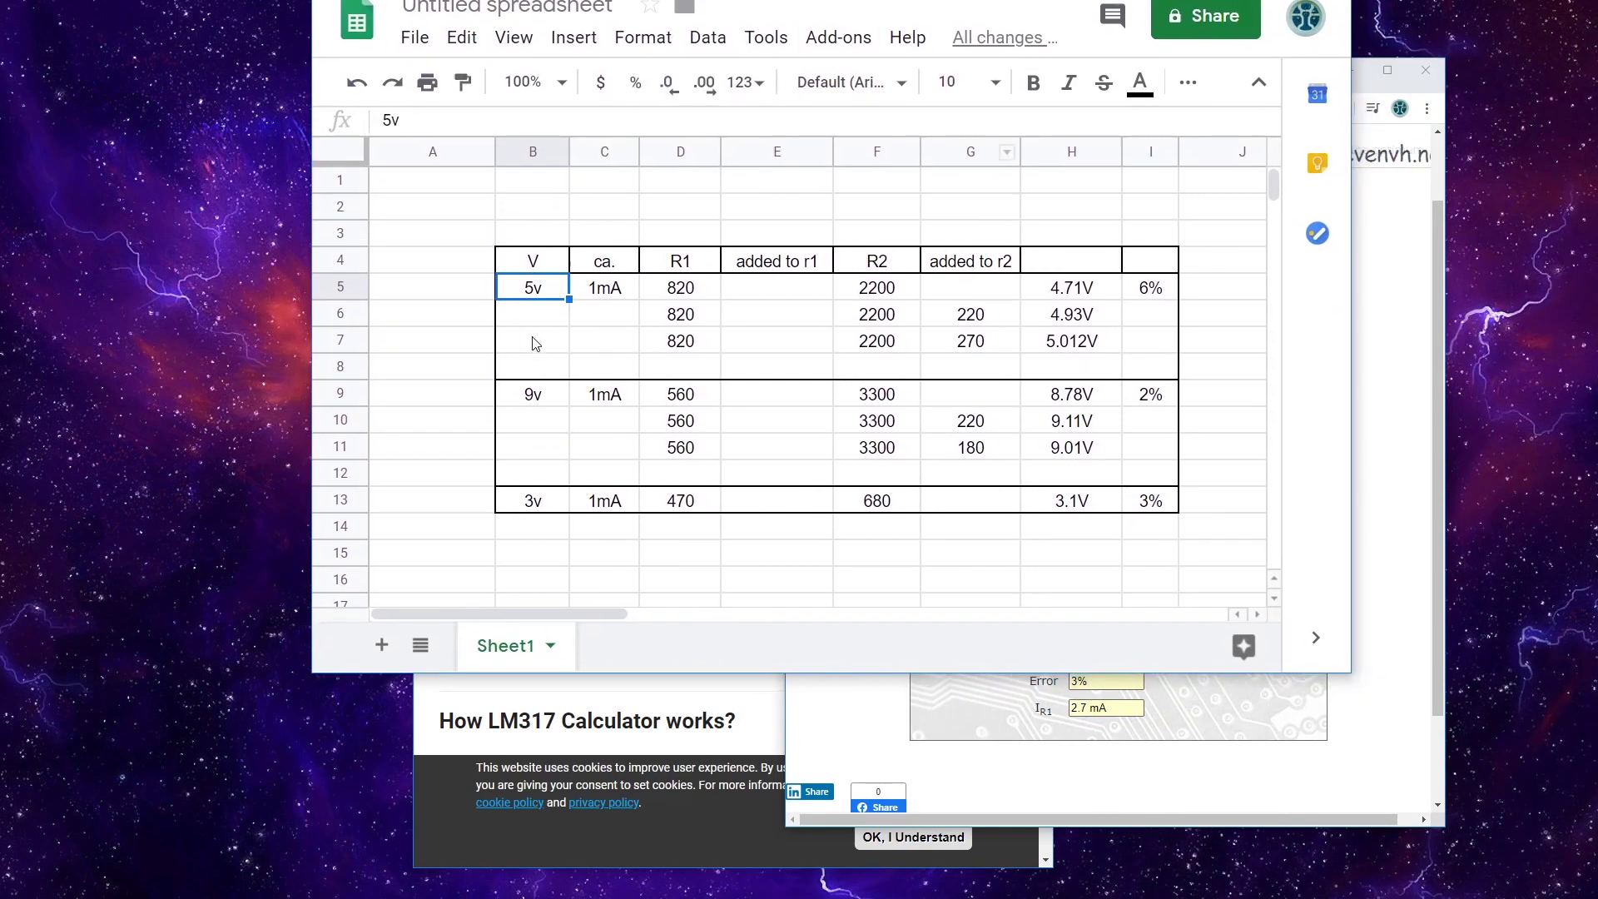
Review the 5v row: R1 820, R2 2200, giving 4.71V with 6% error
left_click(541, 323)
left_click_drag(533, 292, 1172, 289)
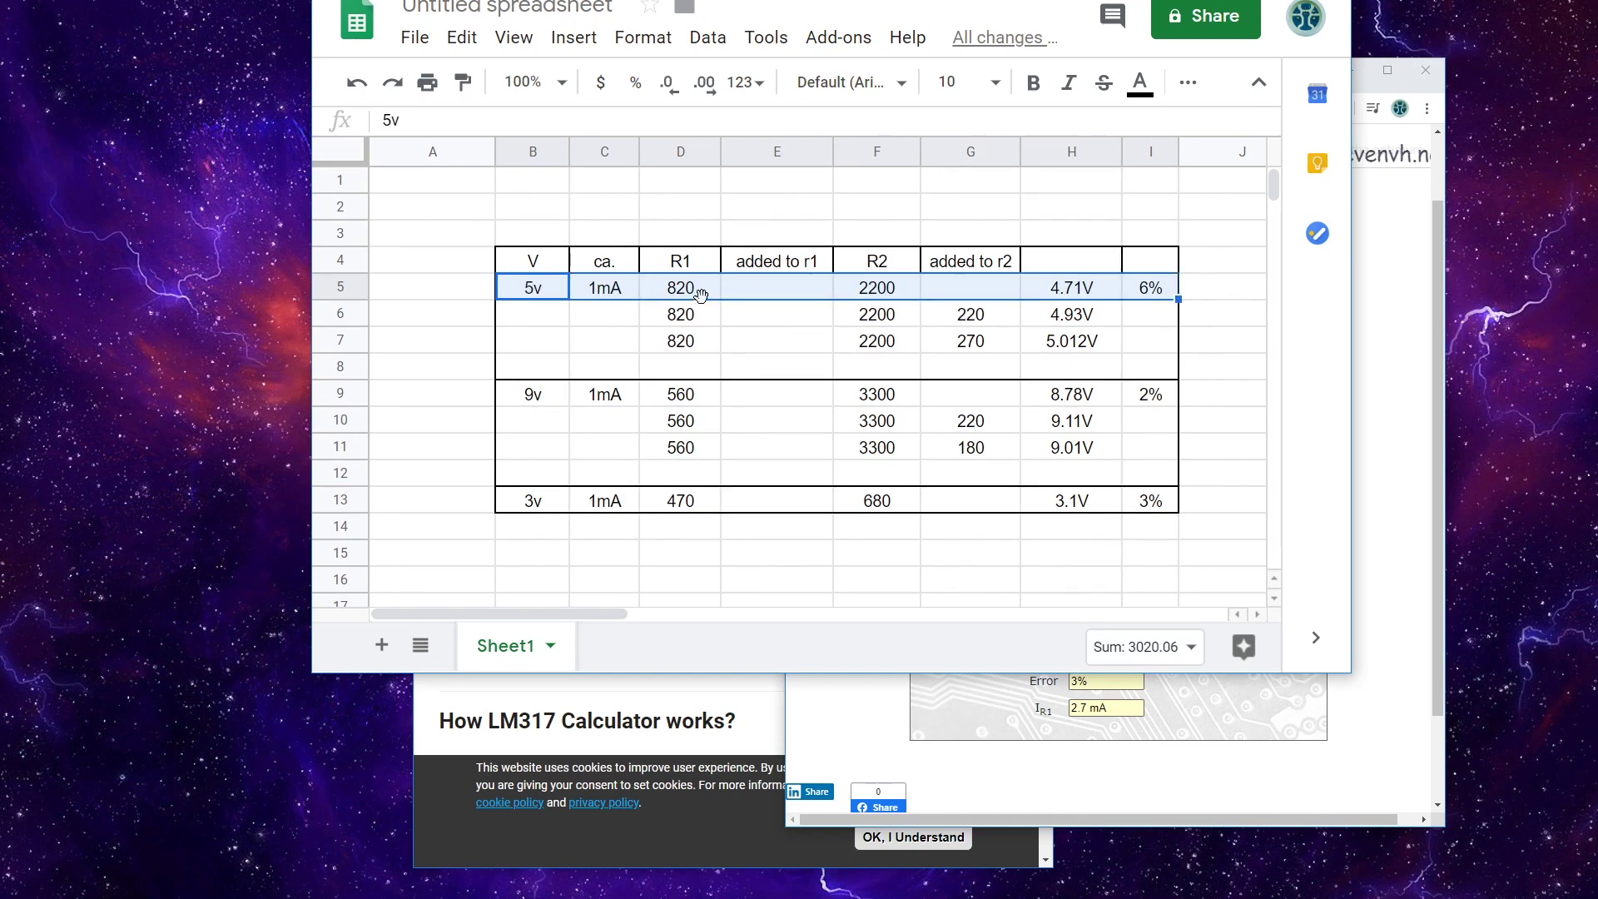
left_click(692, 291)
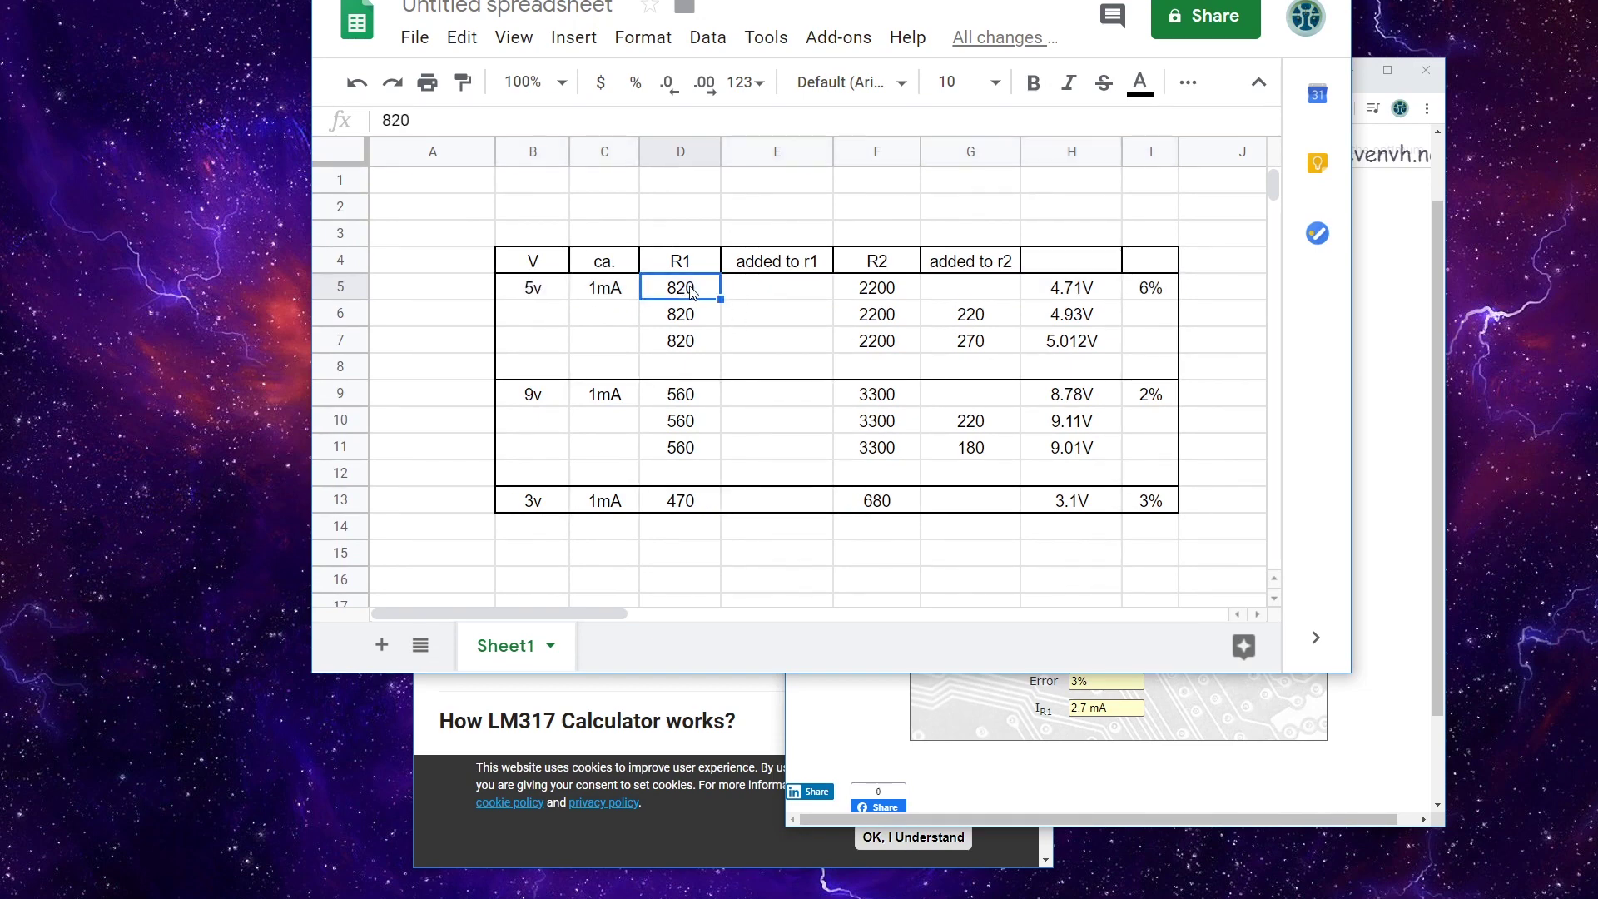
left_click(894, 288)
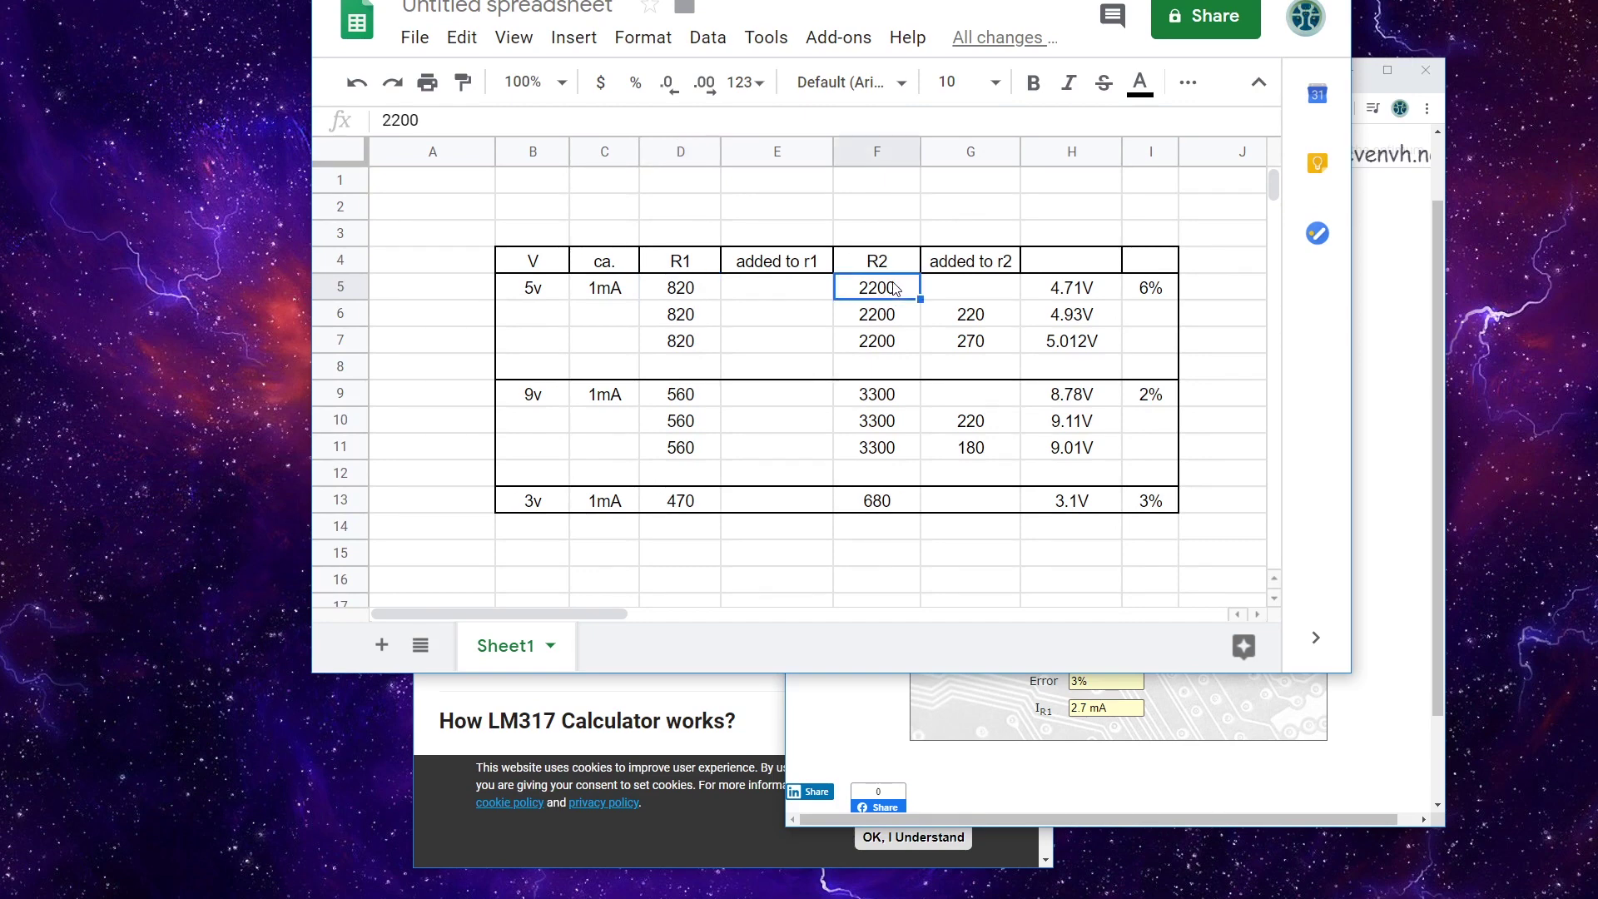
left_click(1057, 294)
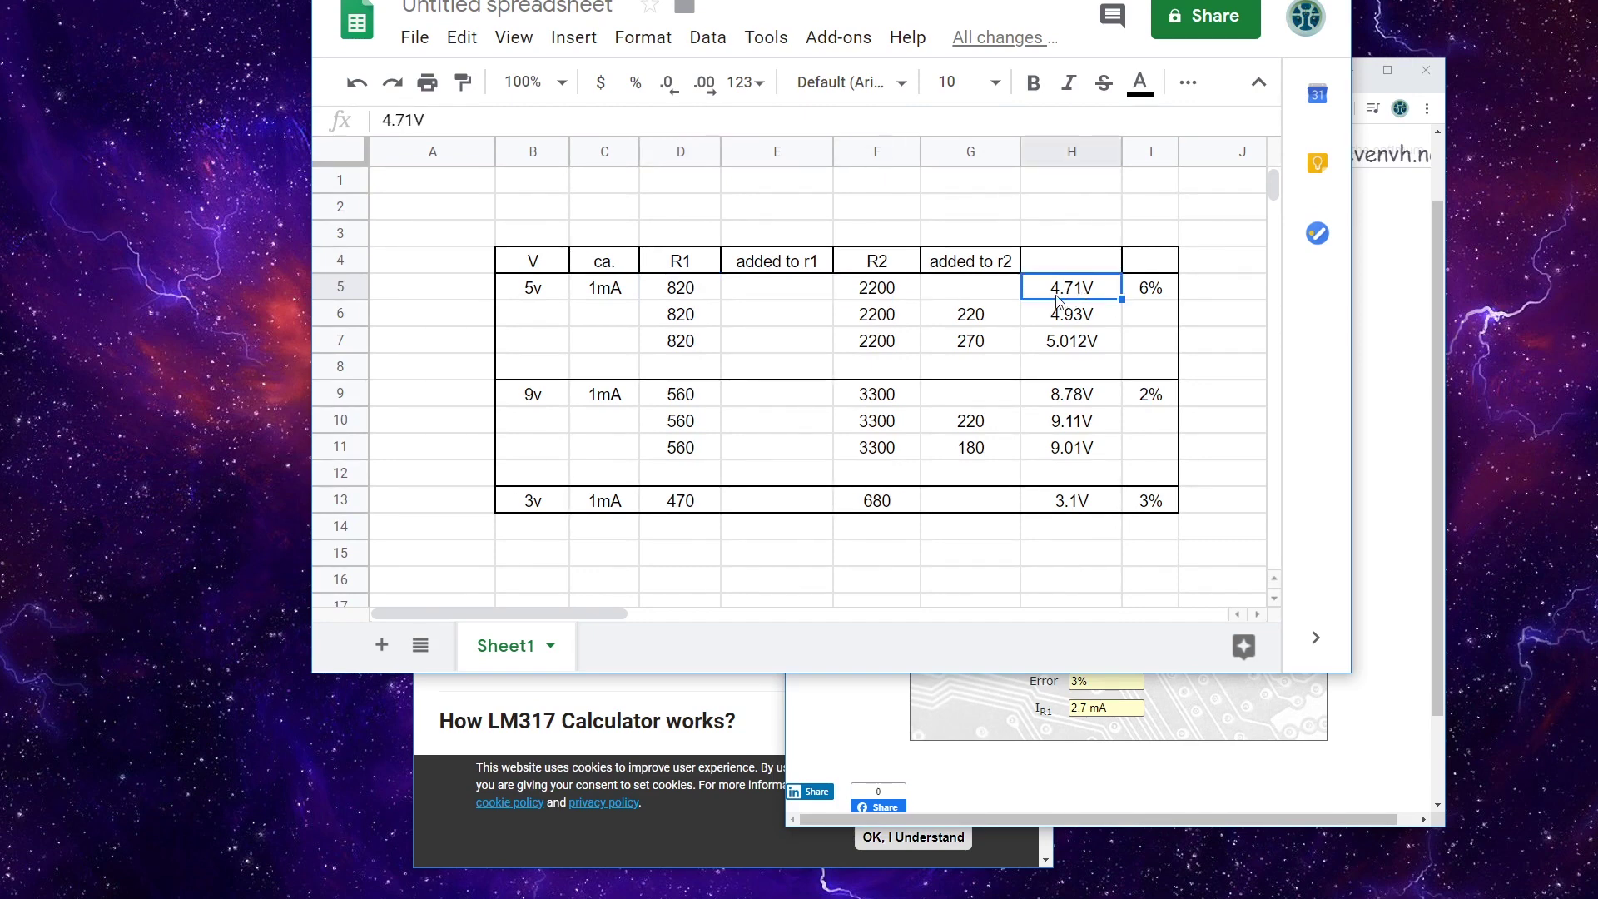
left_click(1152, 293)
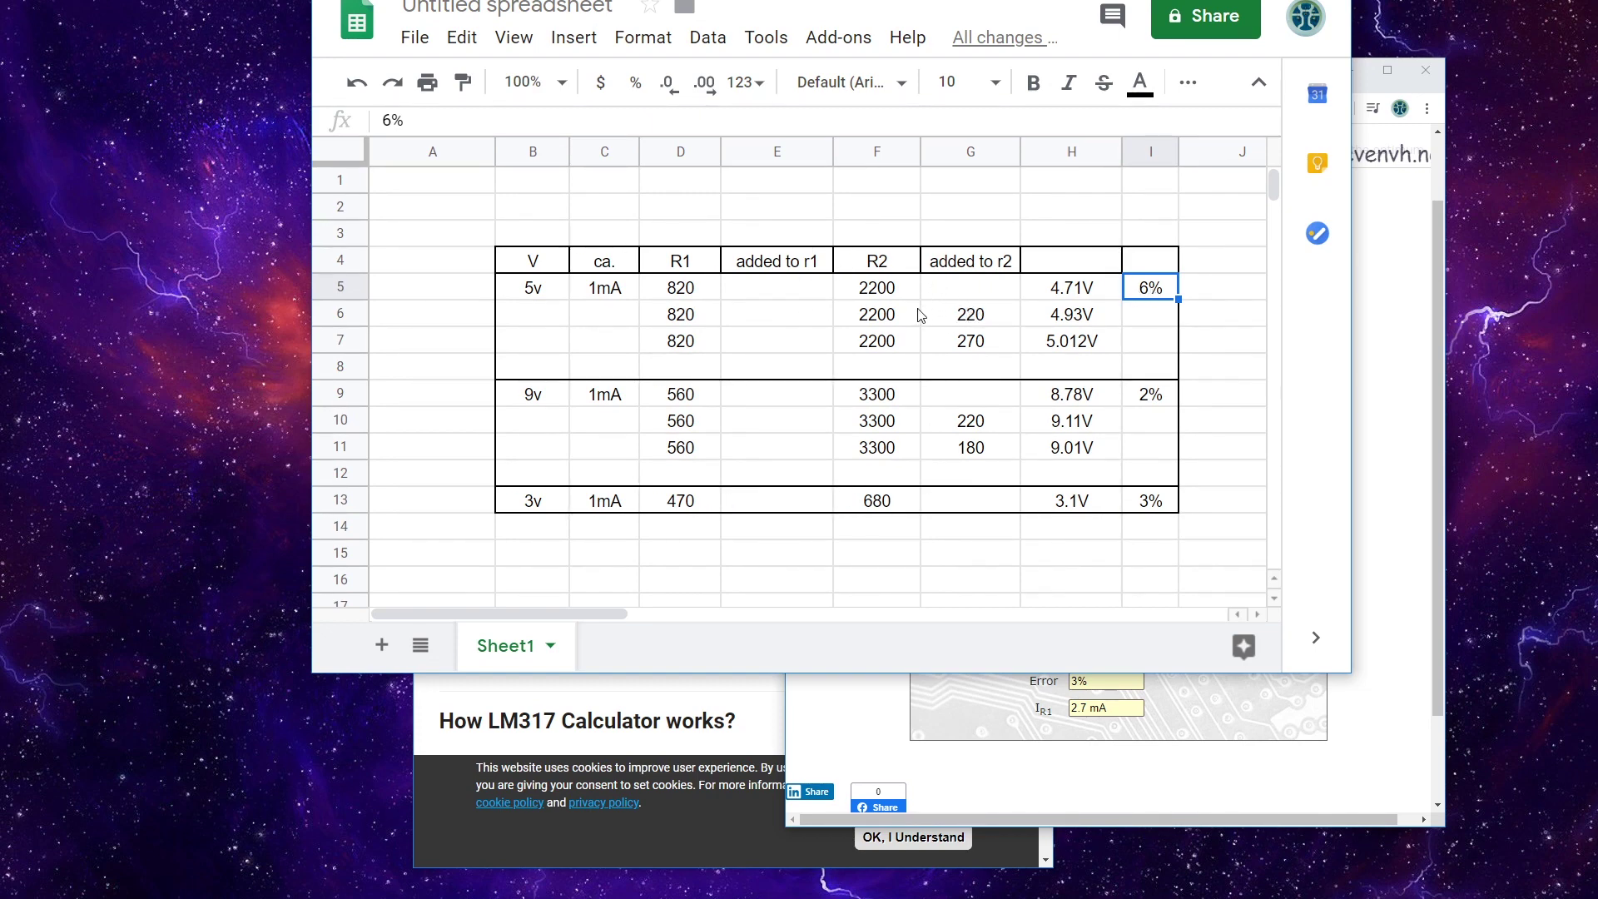
Check the 220 and 270 additions to R2, with 820 and 2200+270 reaching 5.012V, then the 9v entry
left_click(982, 315)
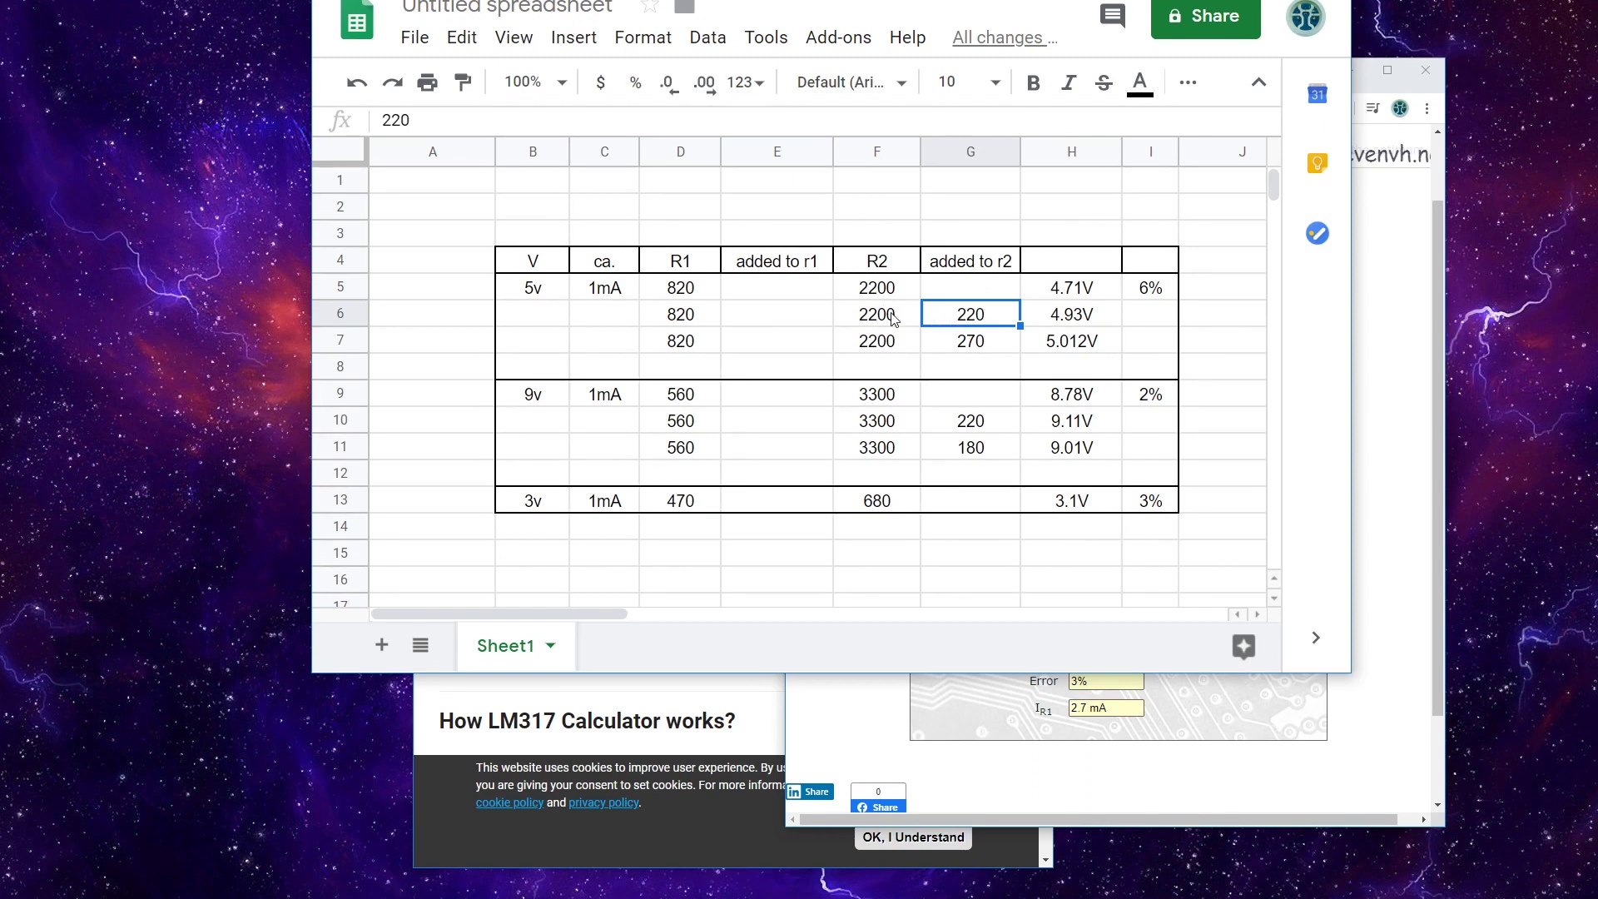
left_click(973, 341)
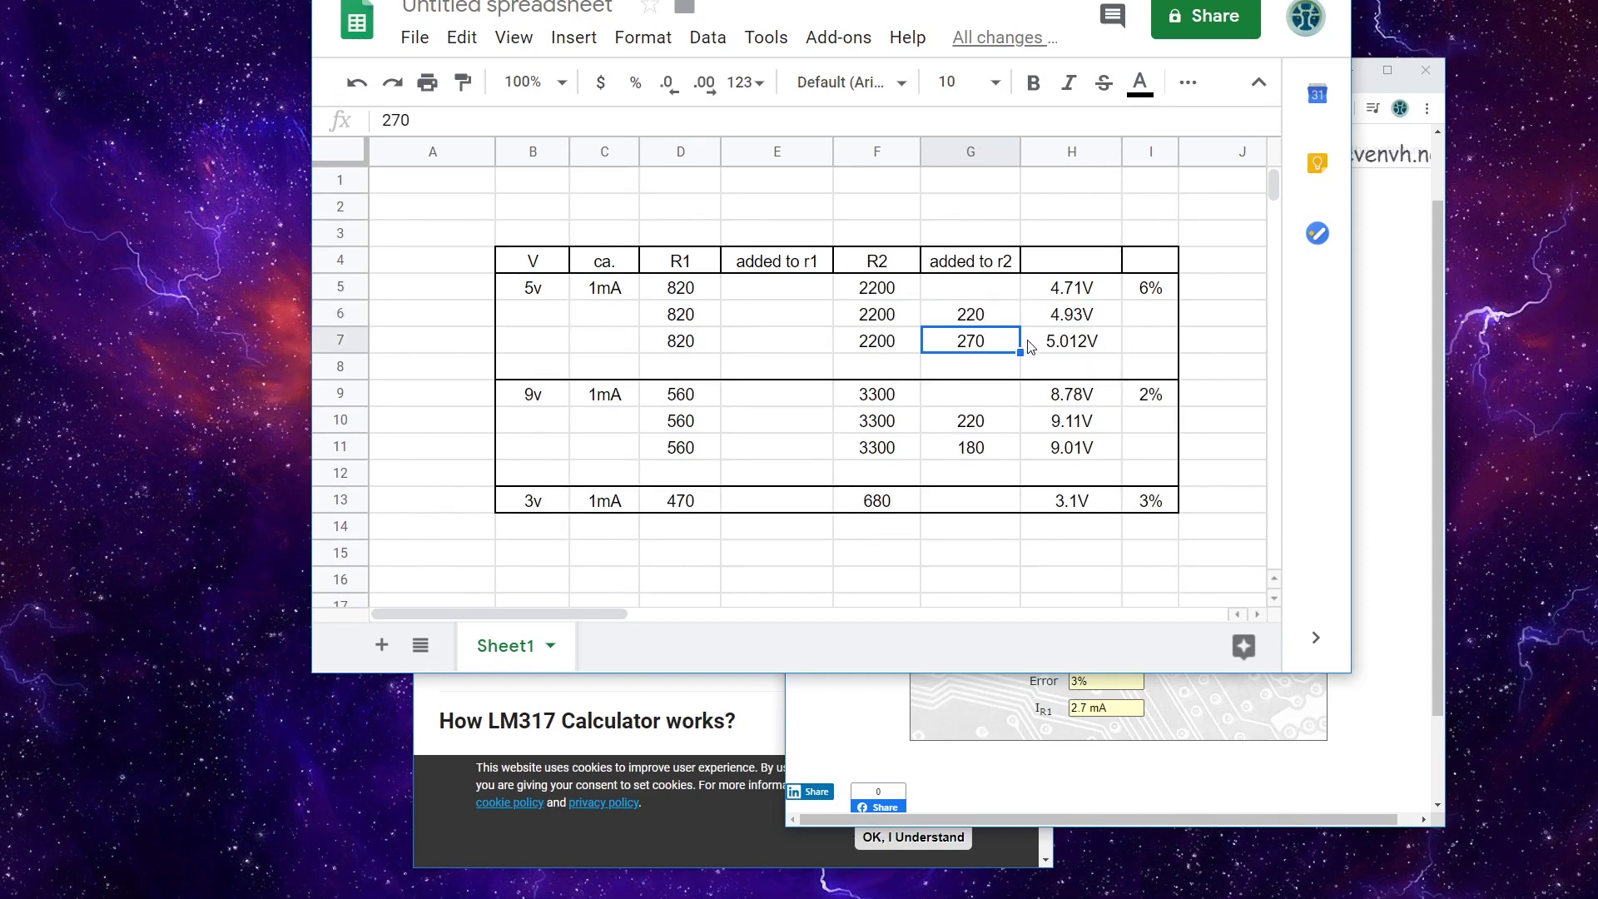
left_click(1057, 345)
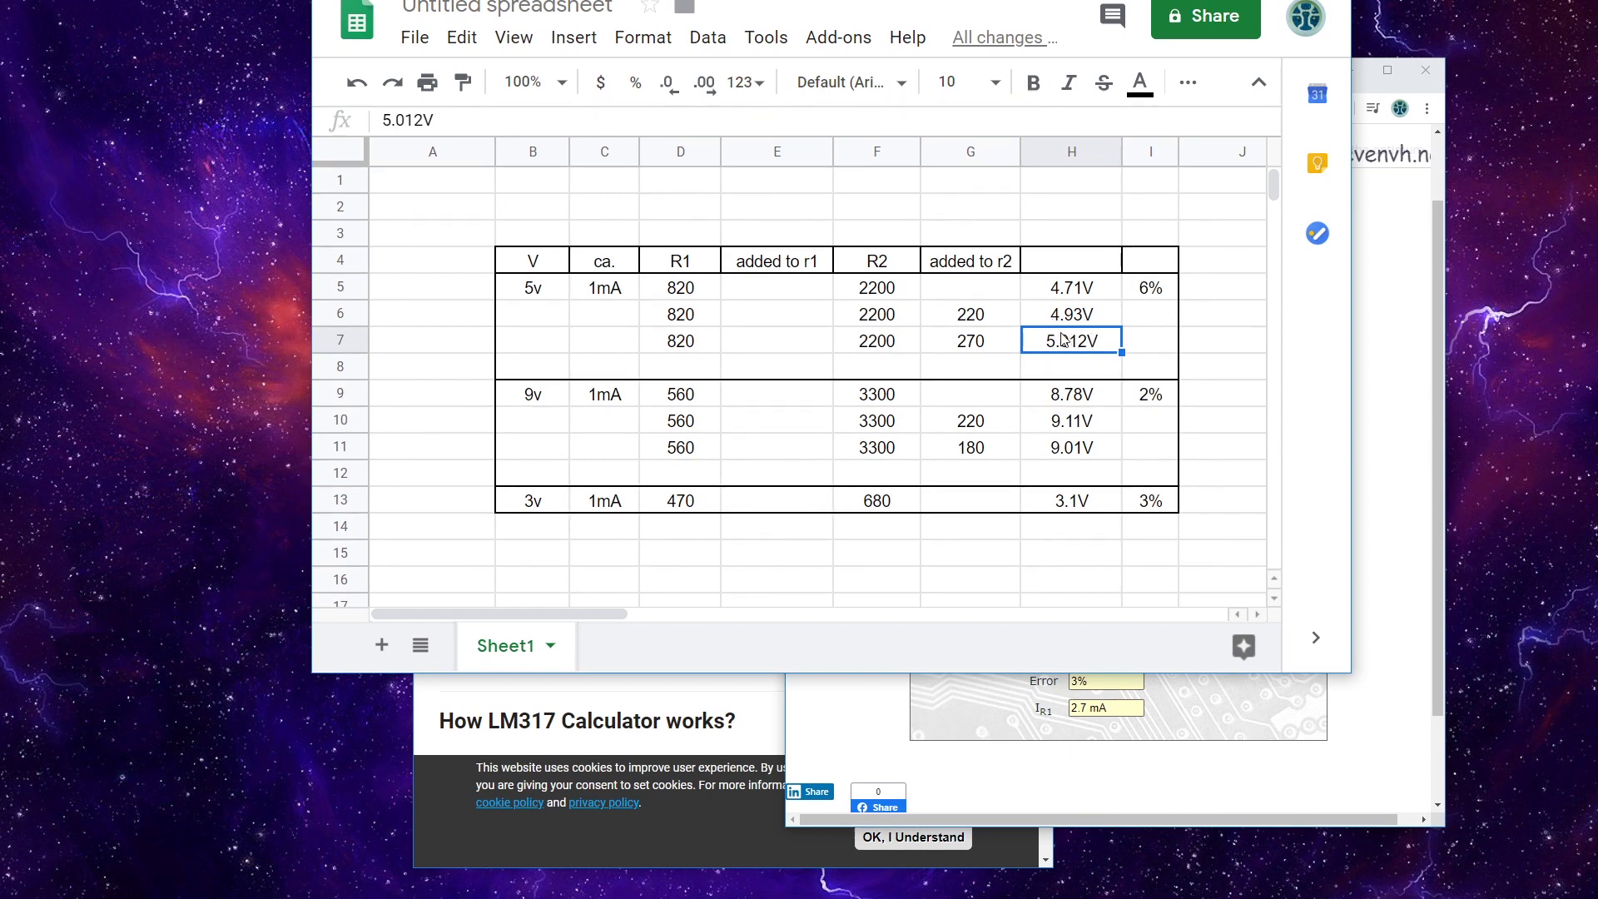
left_click(664, 348)
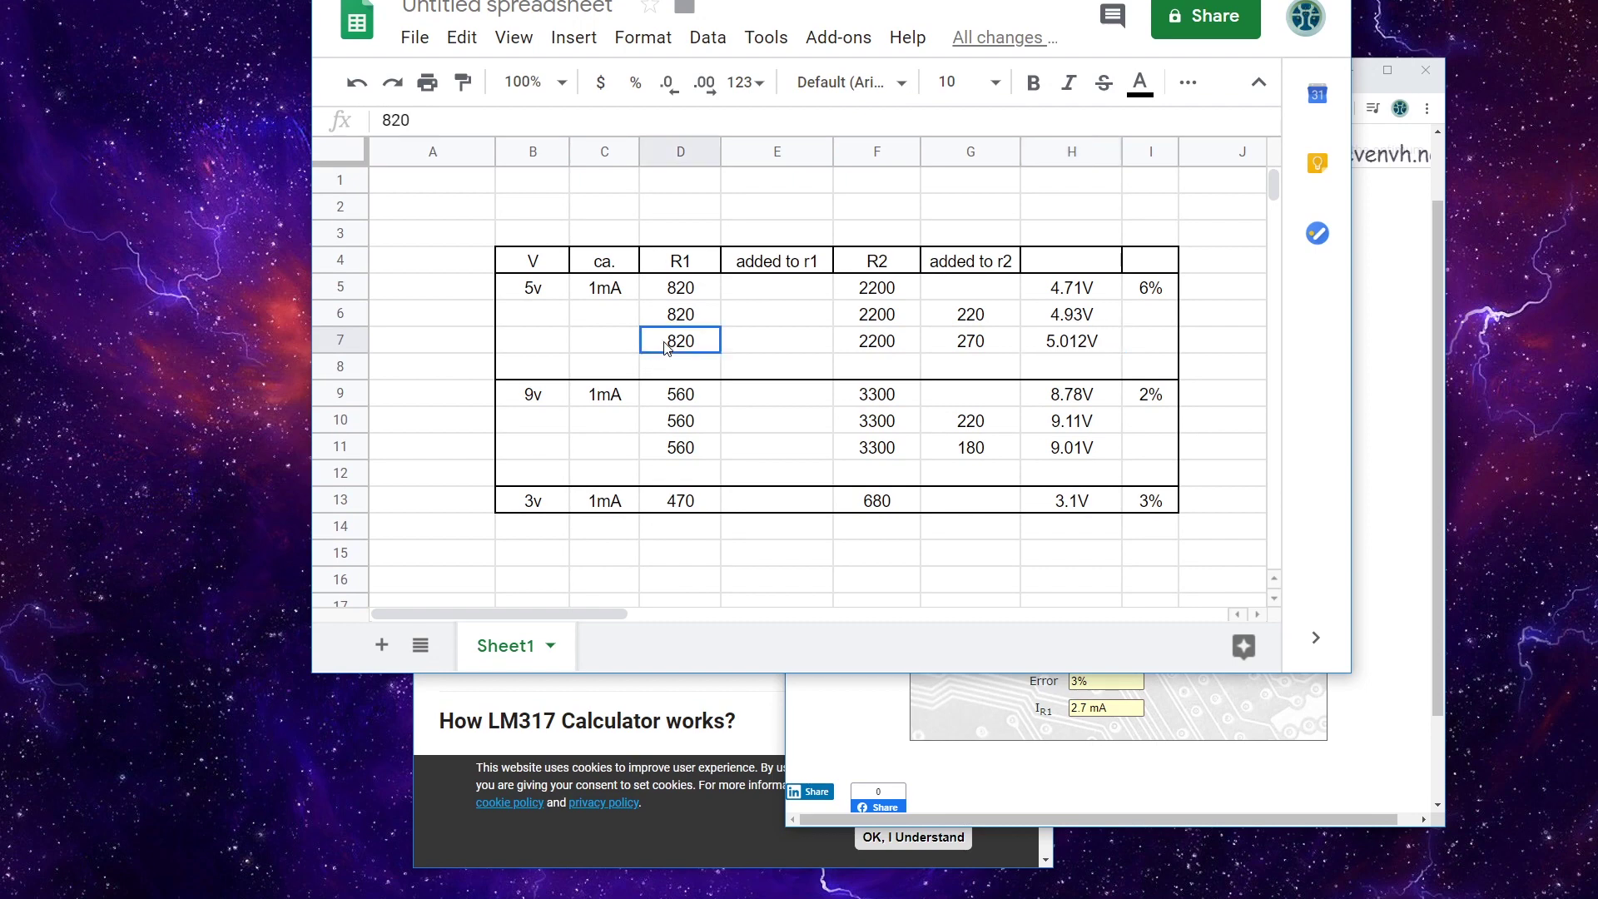
left_click(890, 343)
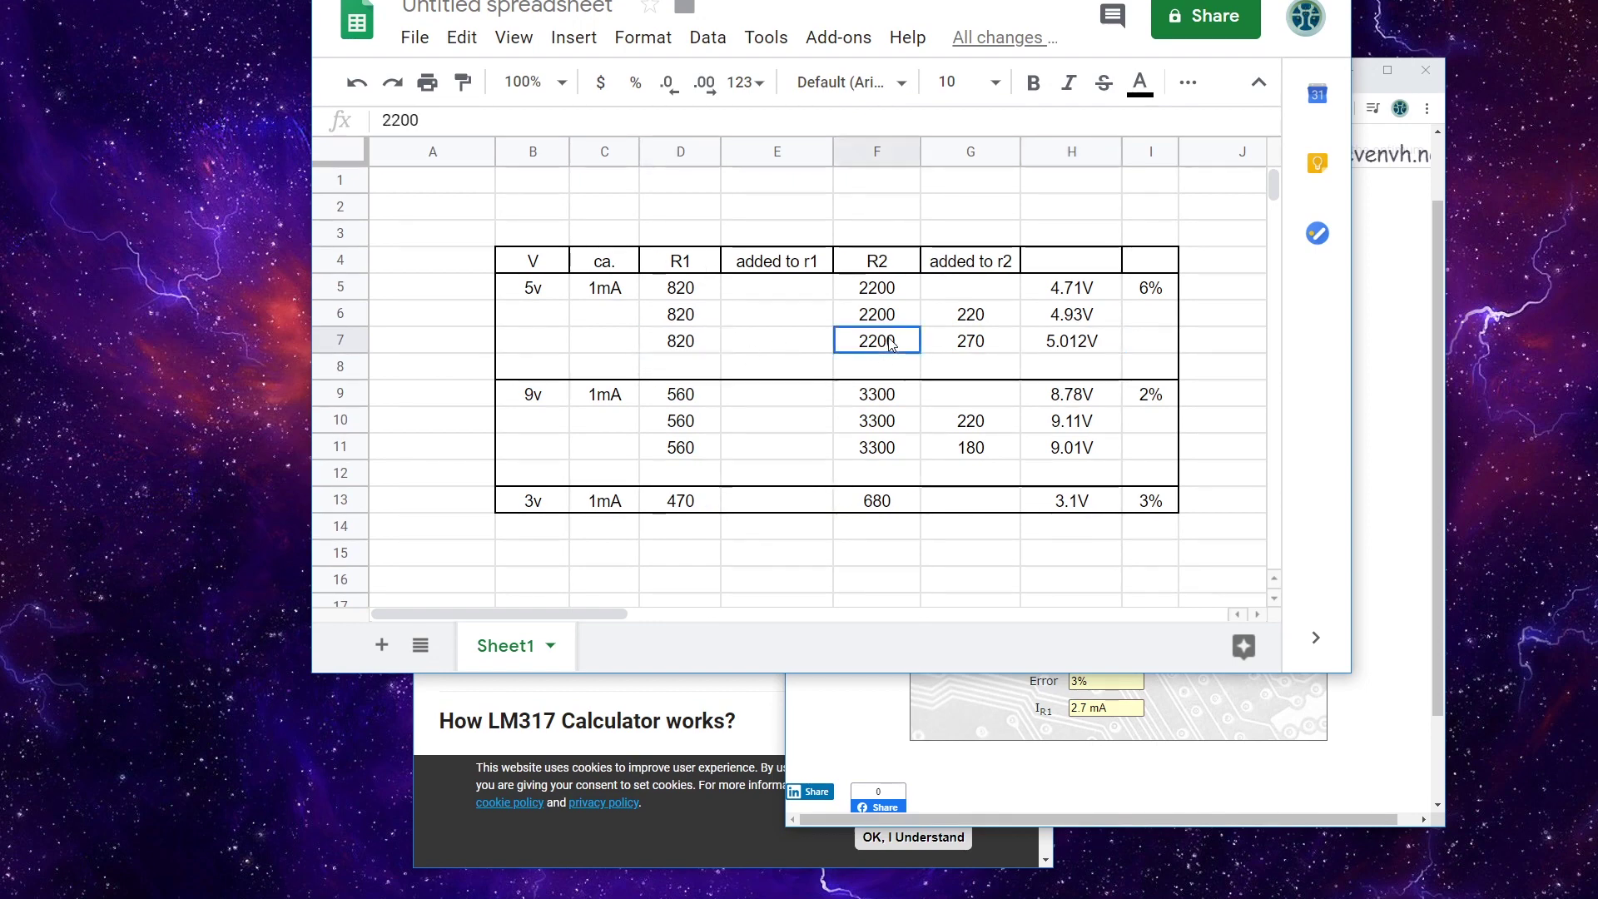
left_click(979, 346)
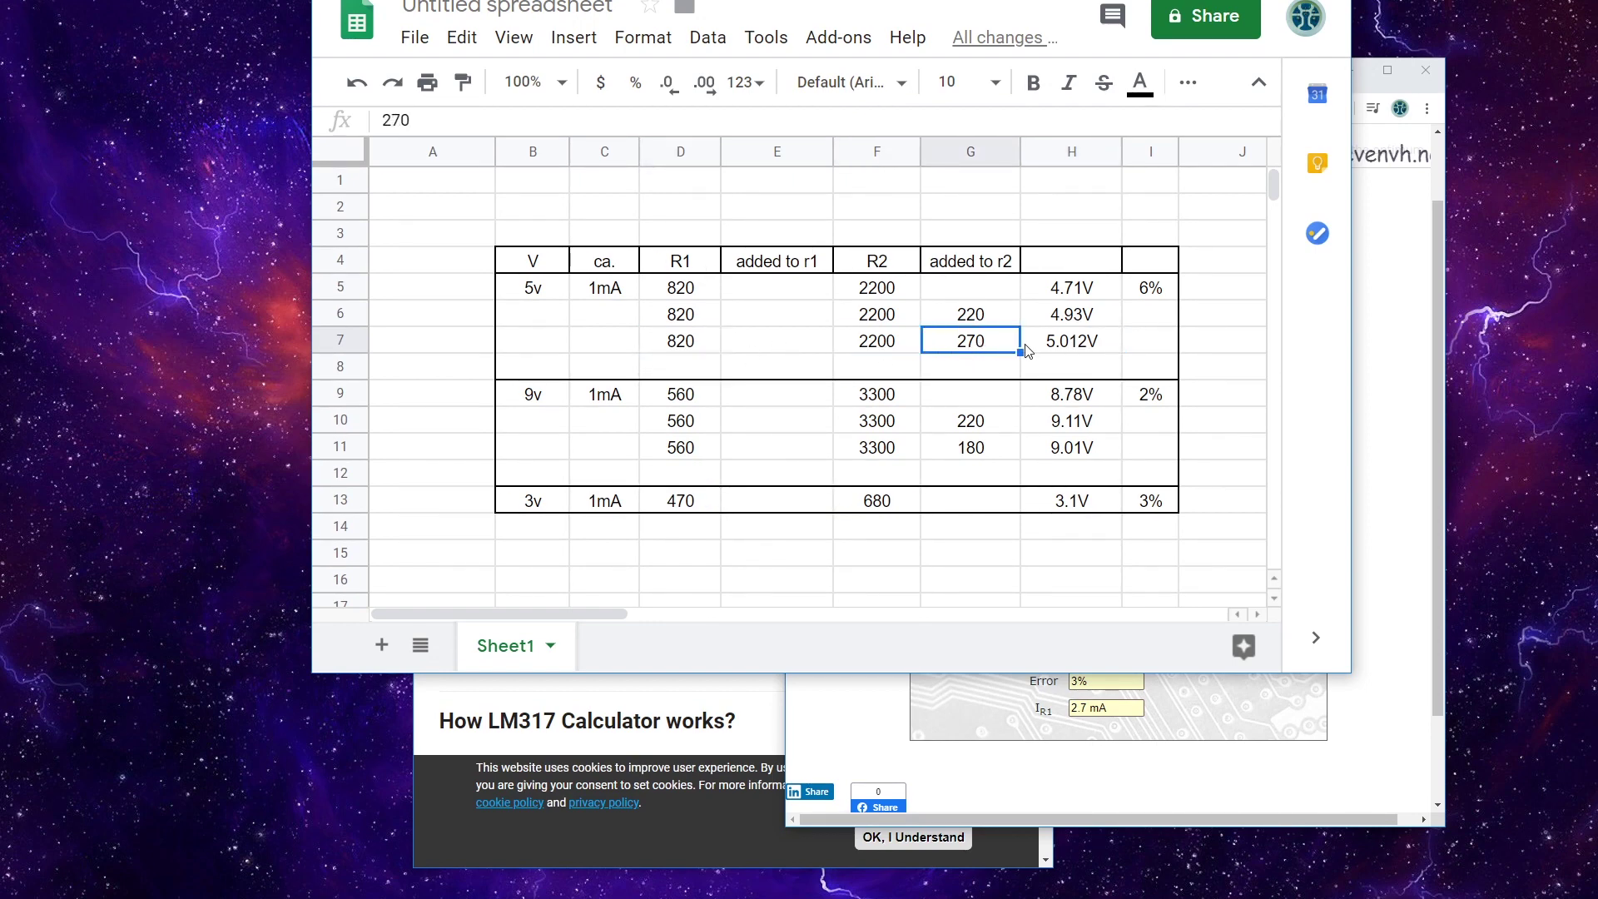
left_click(1071, 353)
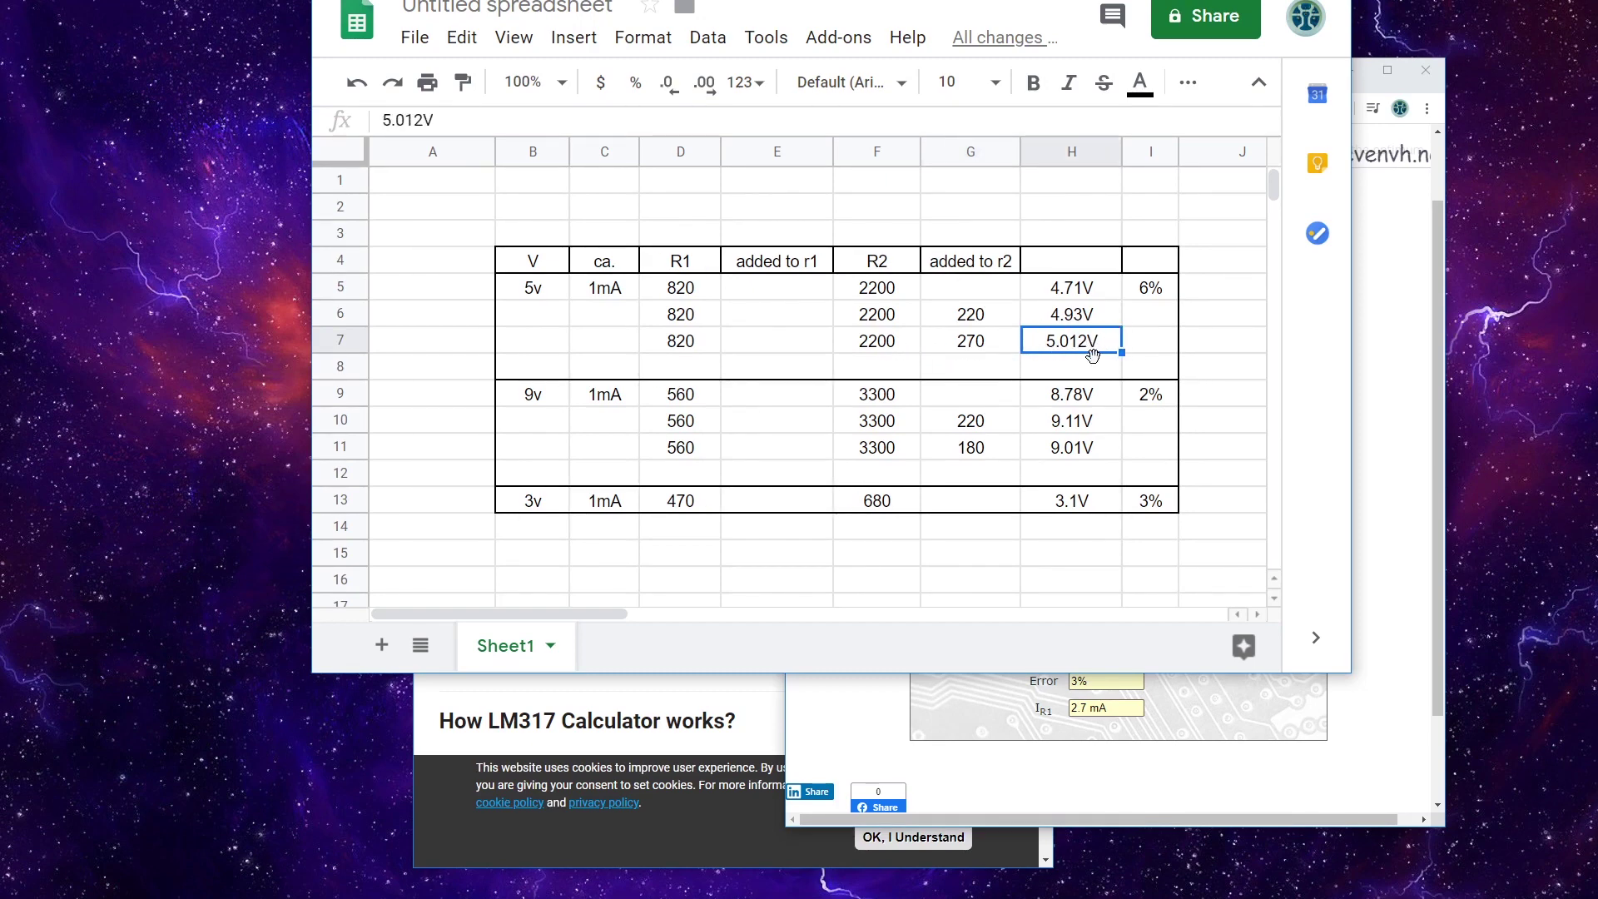
left_click(556, 398)
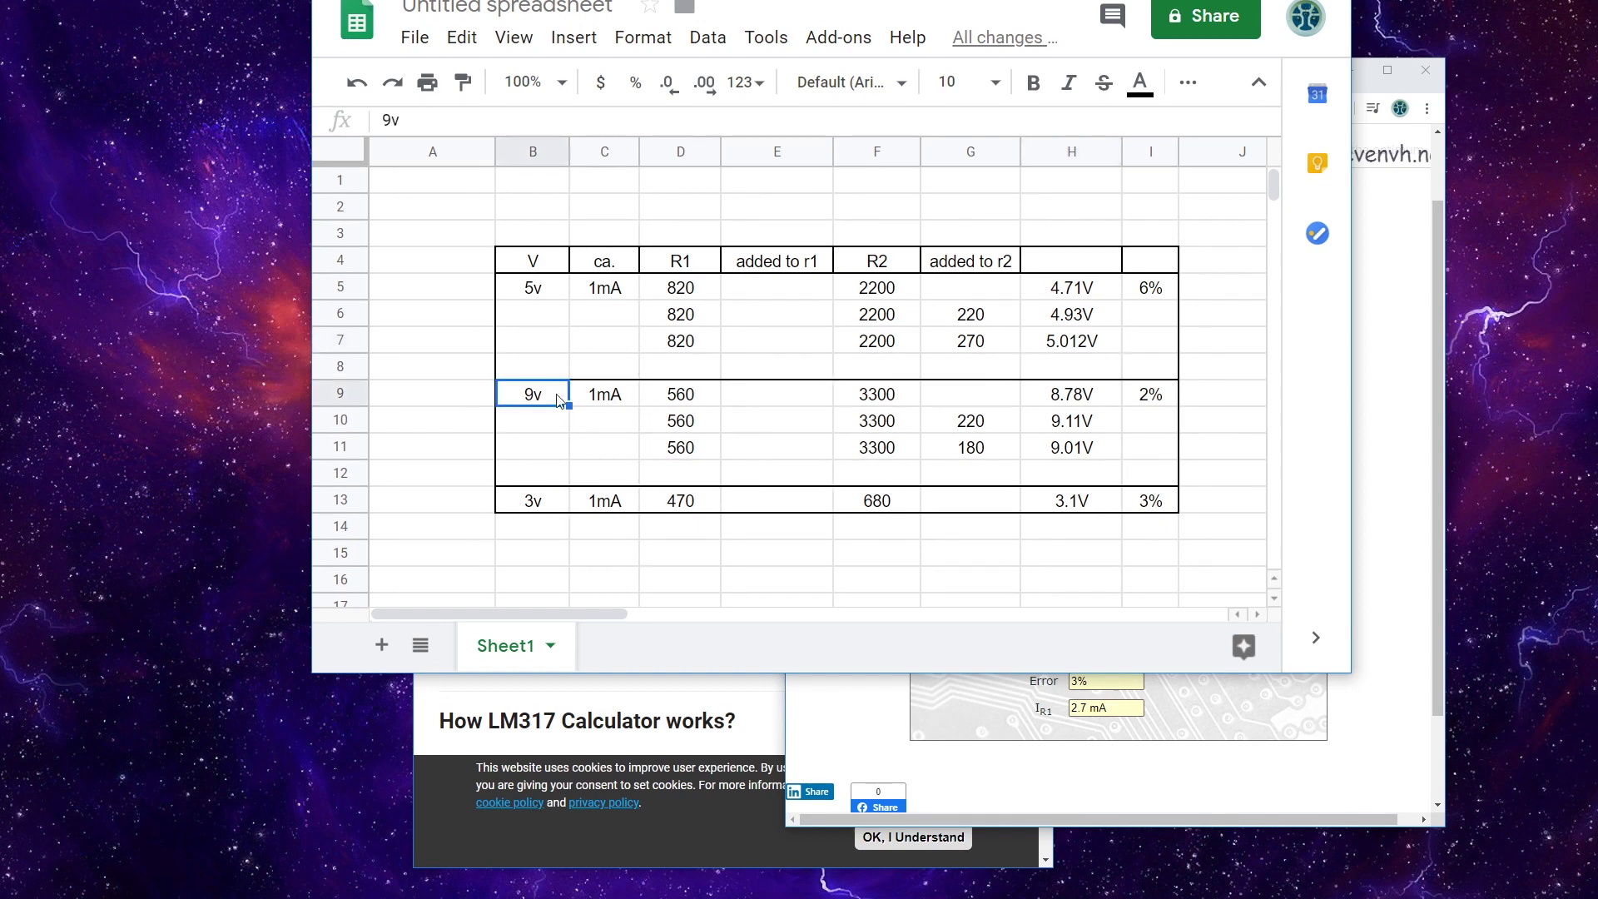
left_click(691, 402)
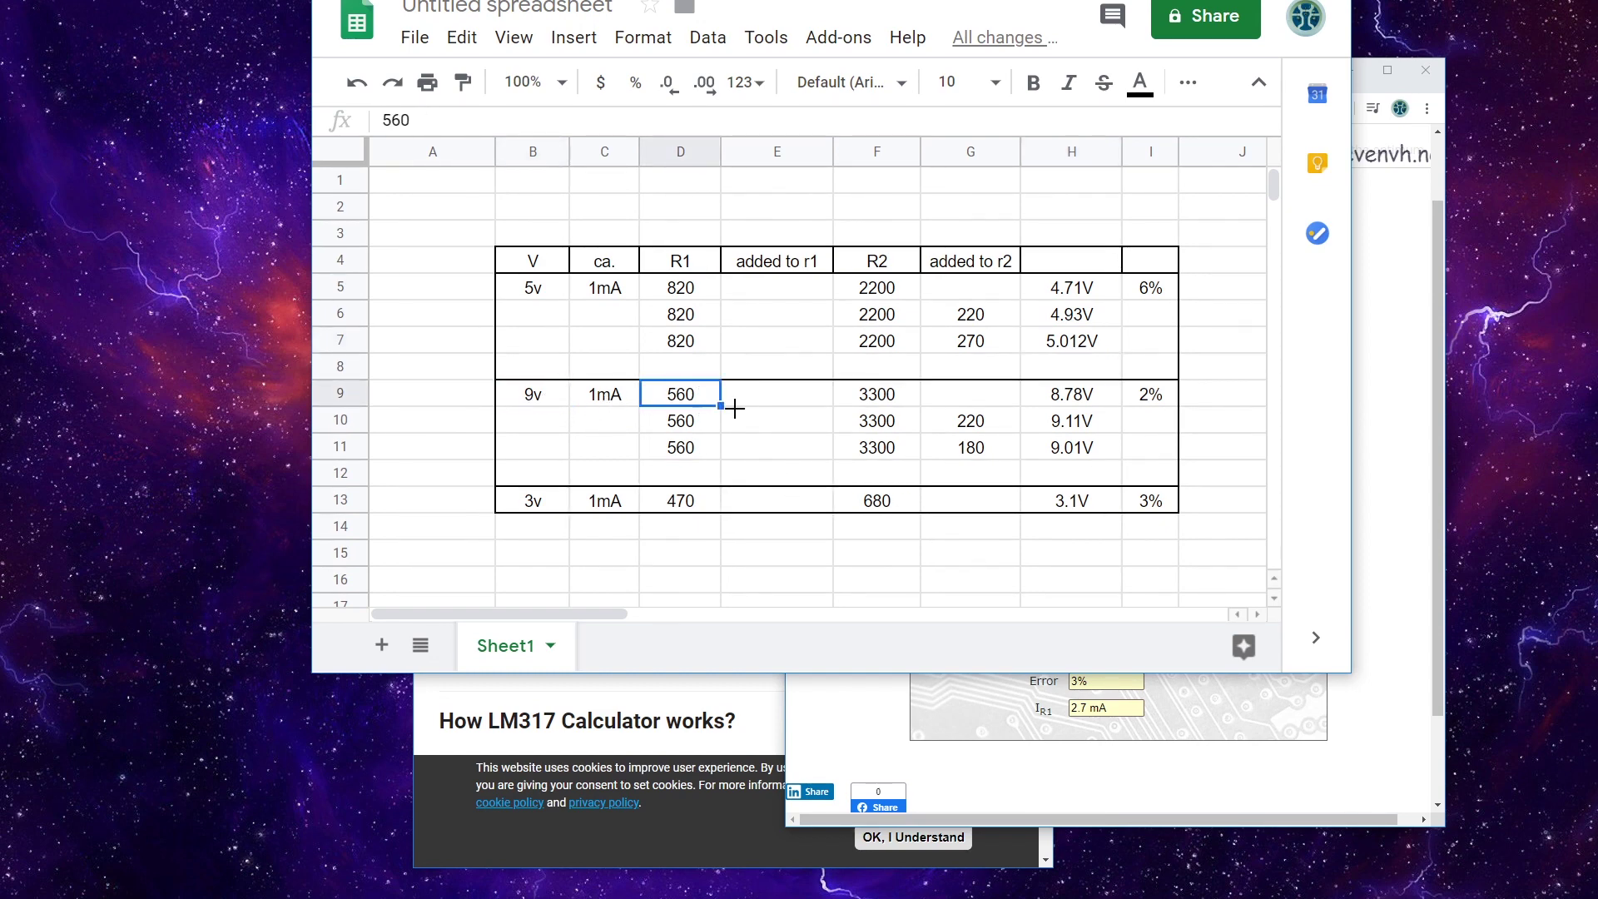
left_click(888, 401)
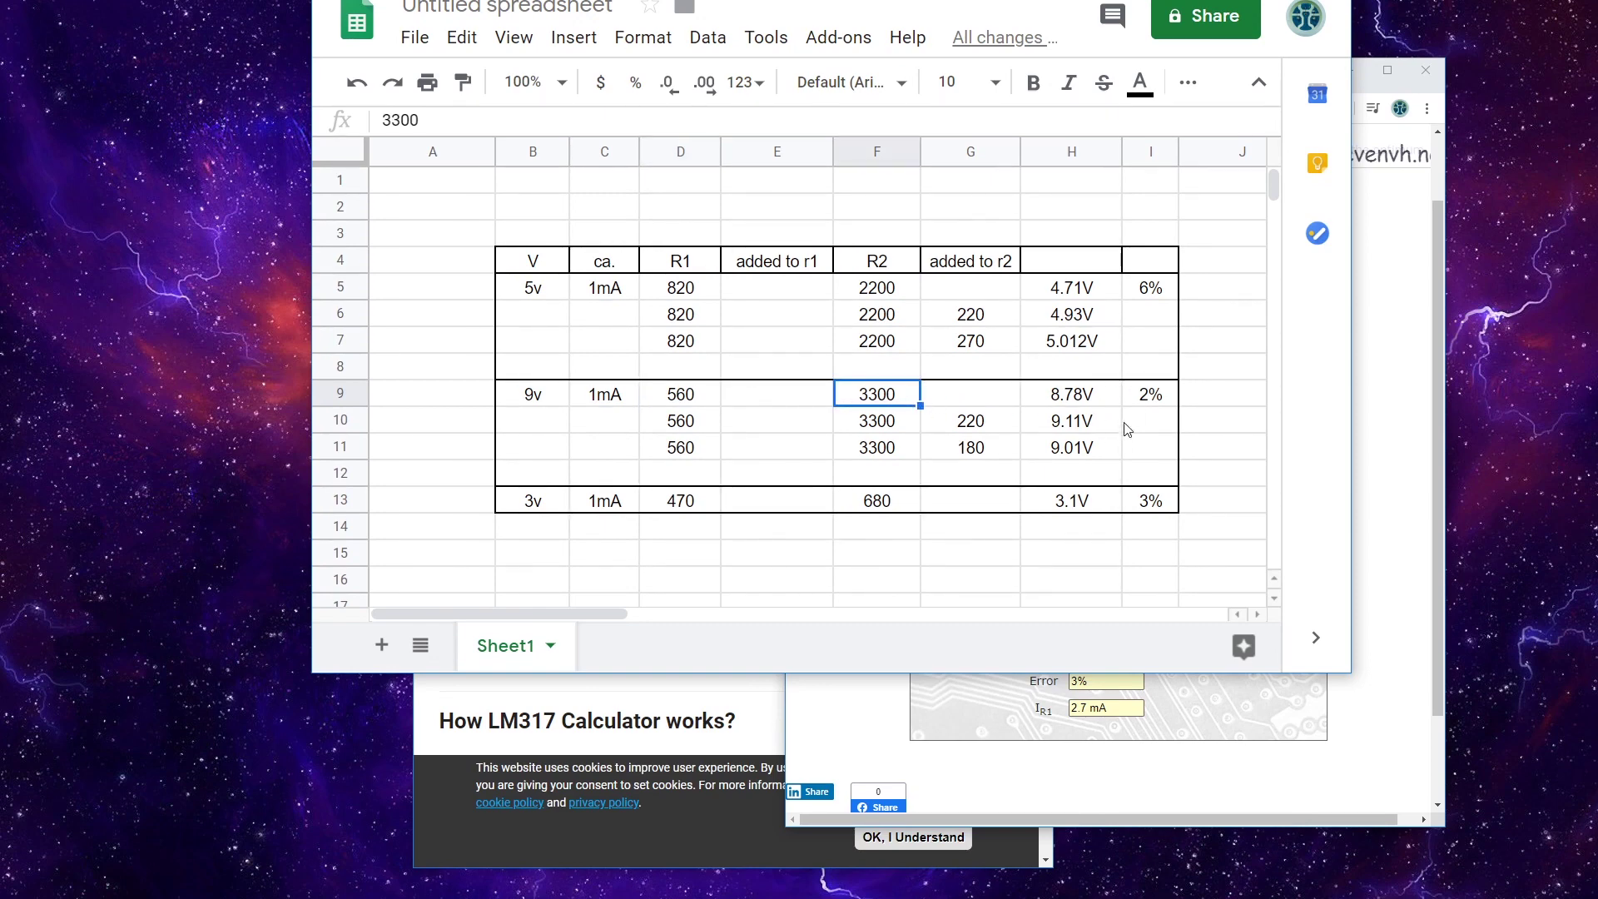
left_click(1080, 398)
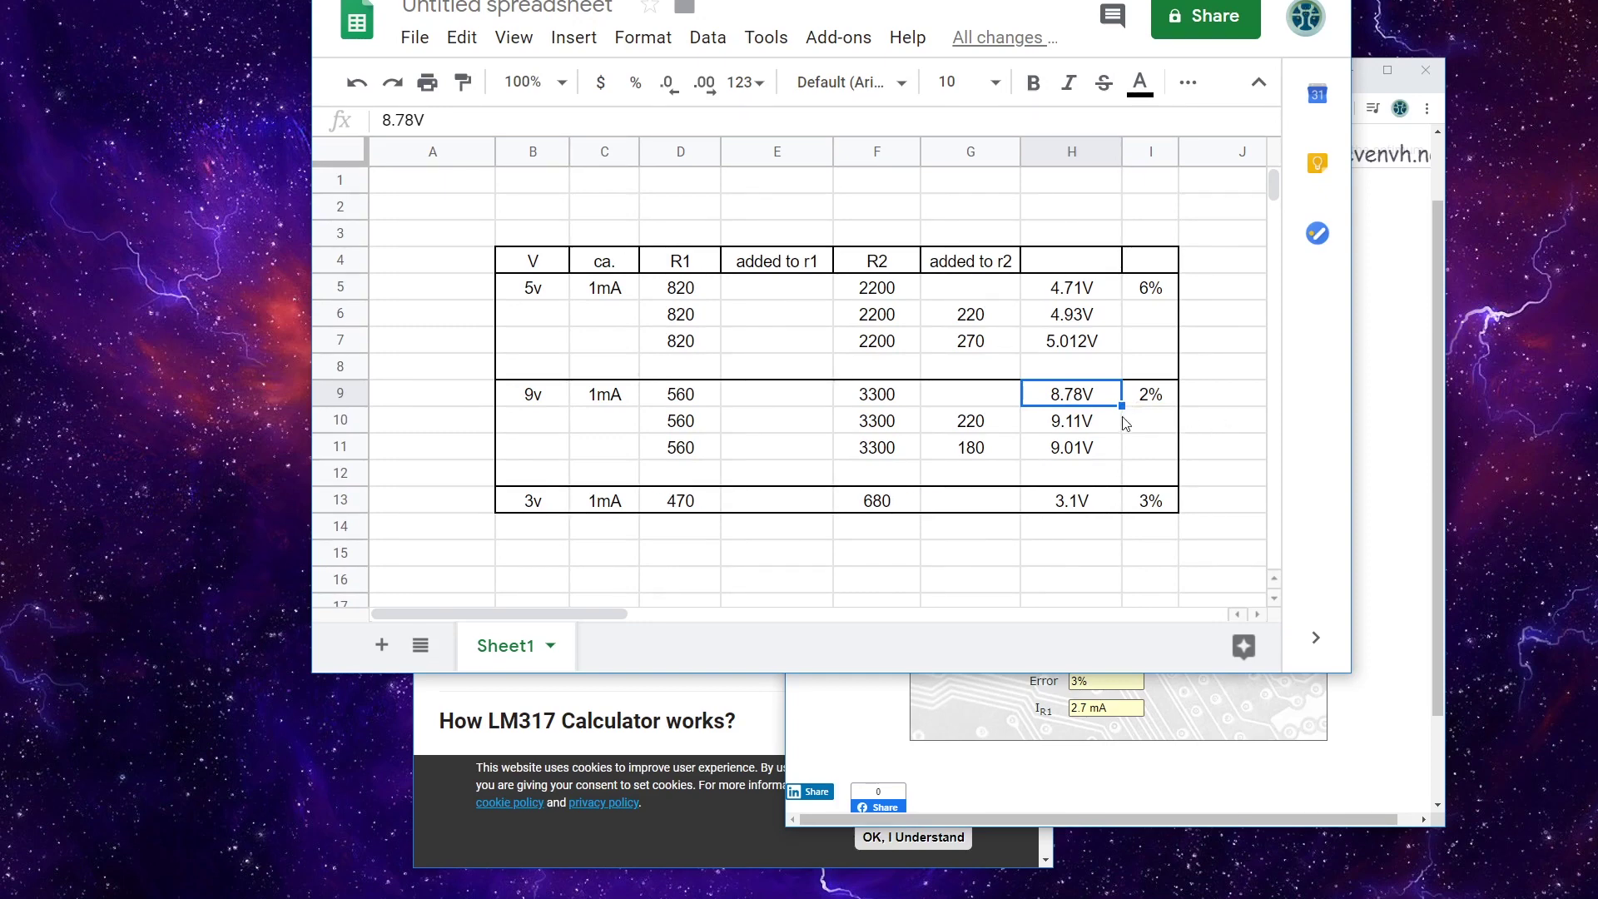
left_click(990, 422)
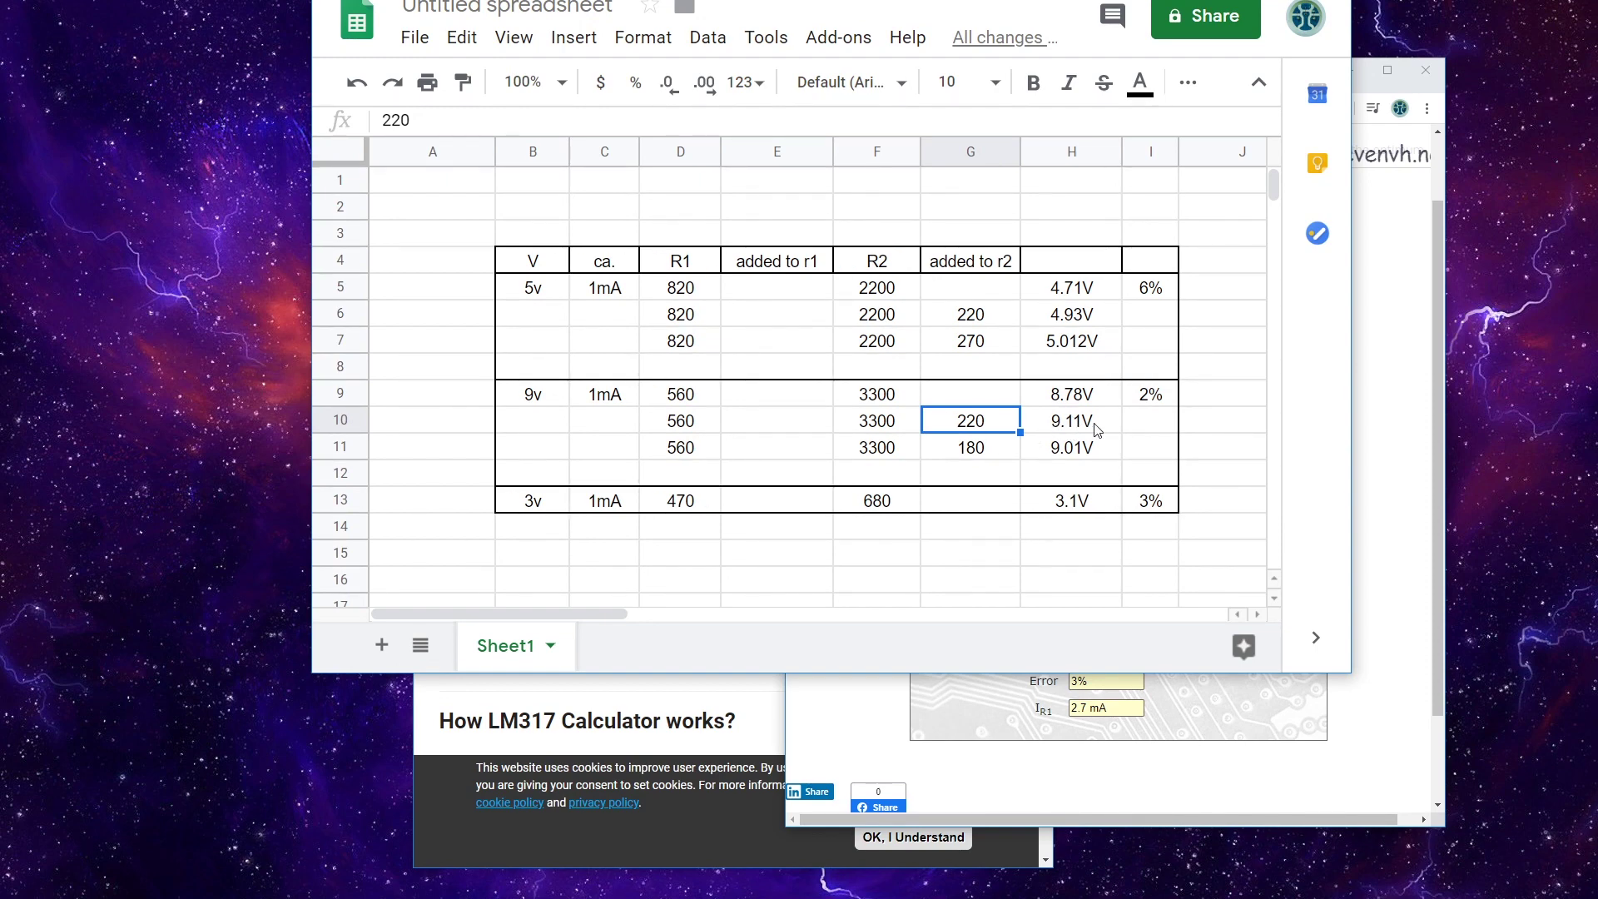
left_click(940, 455)
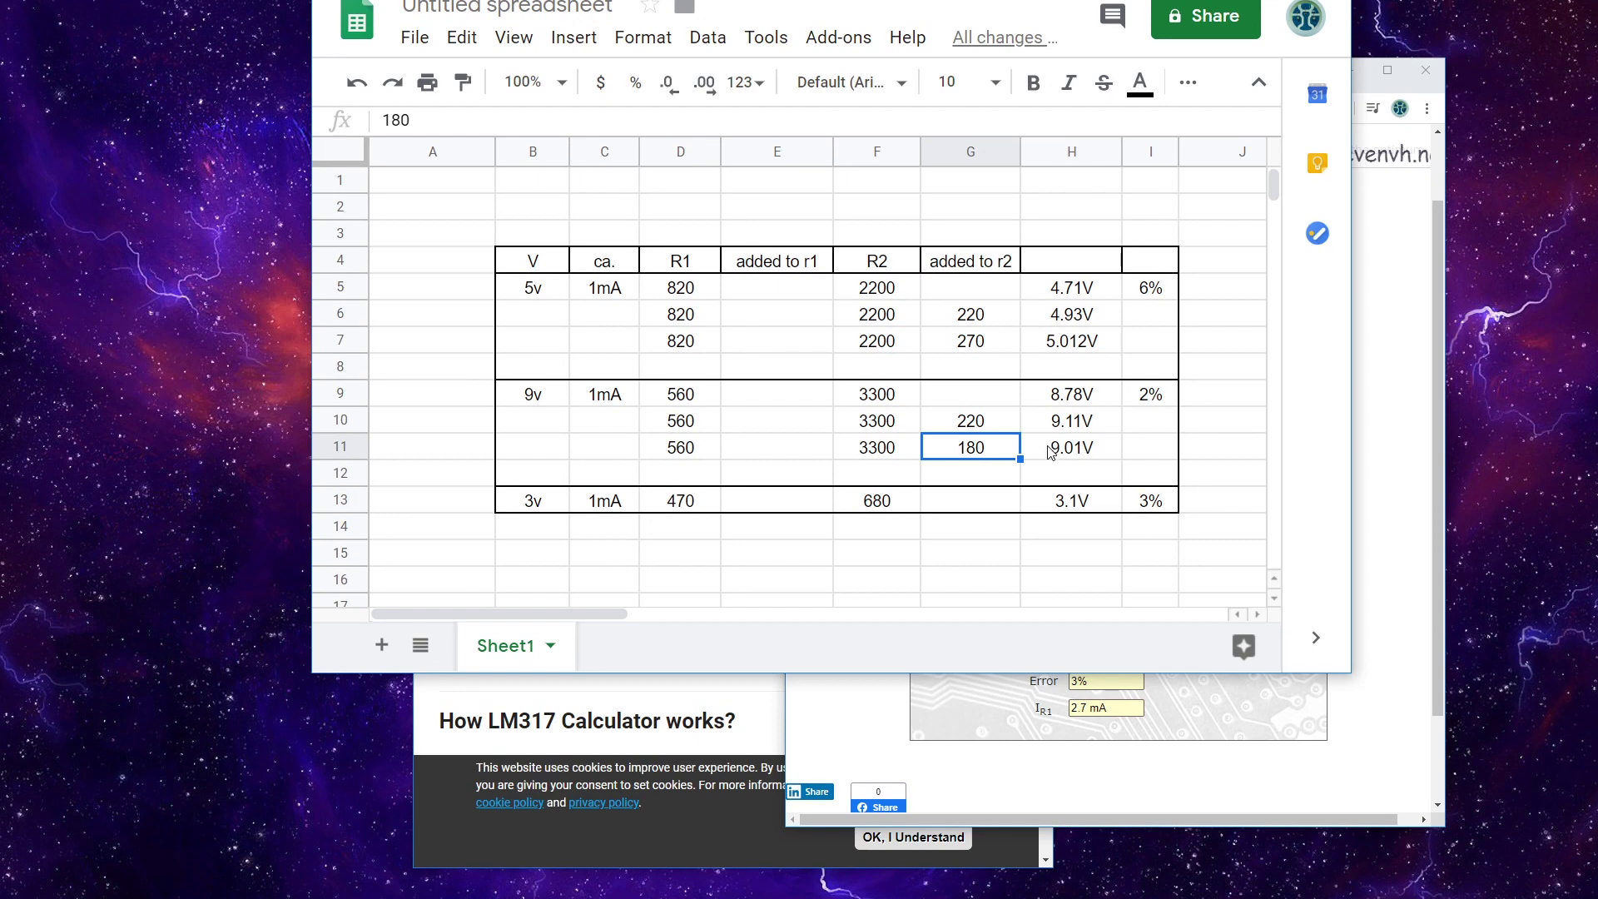
left_click(1089, 450)
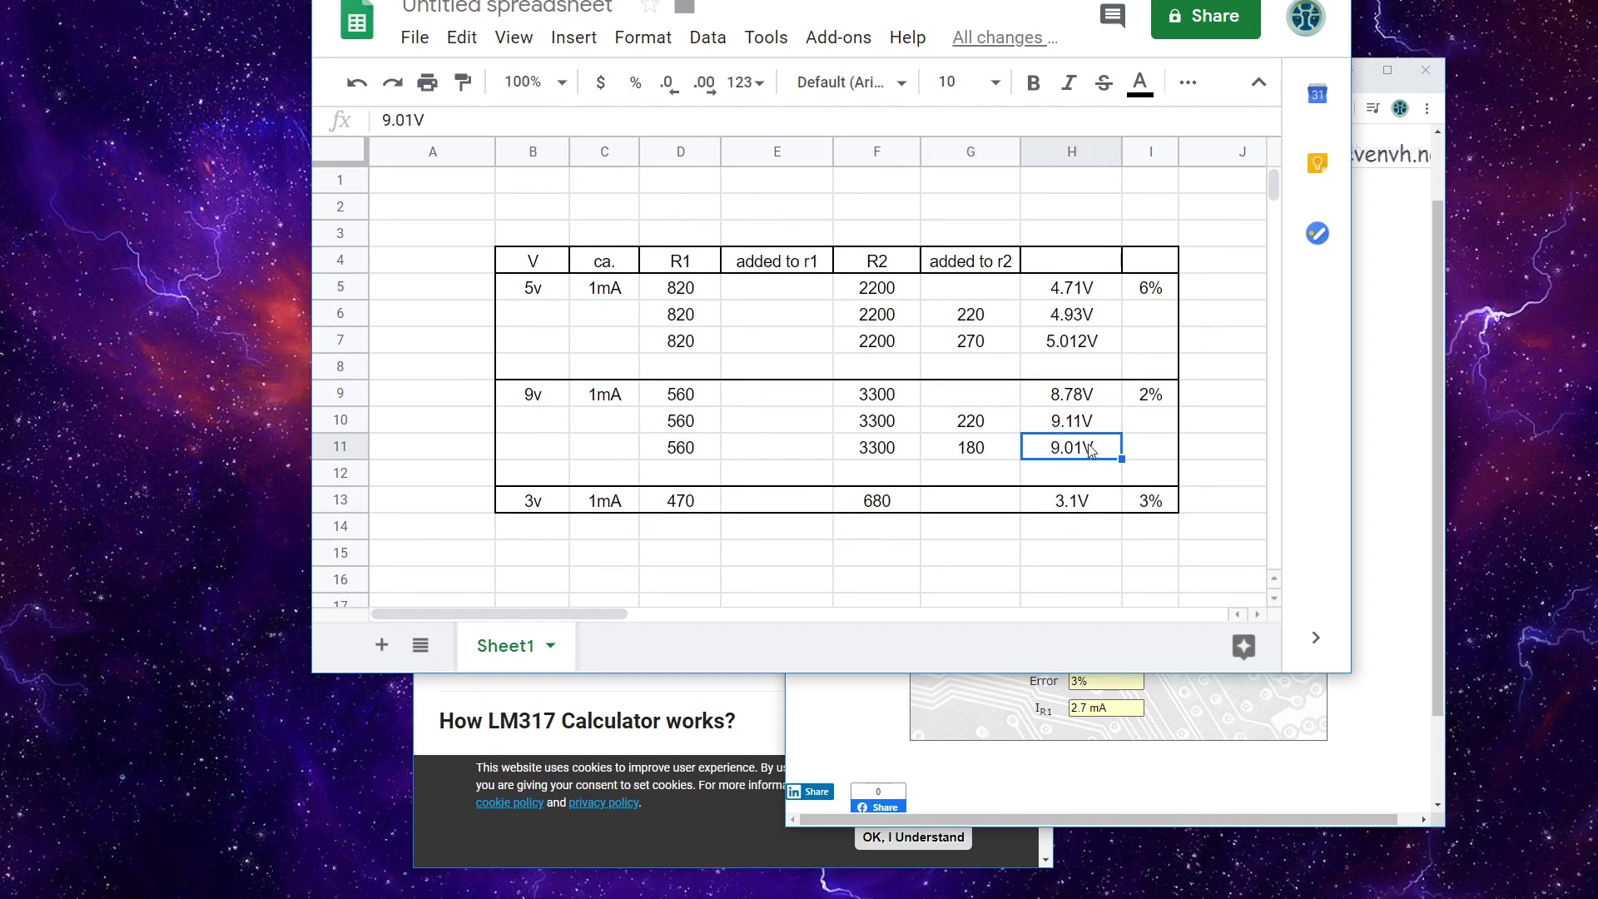
left_click(968, 454)
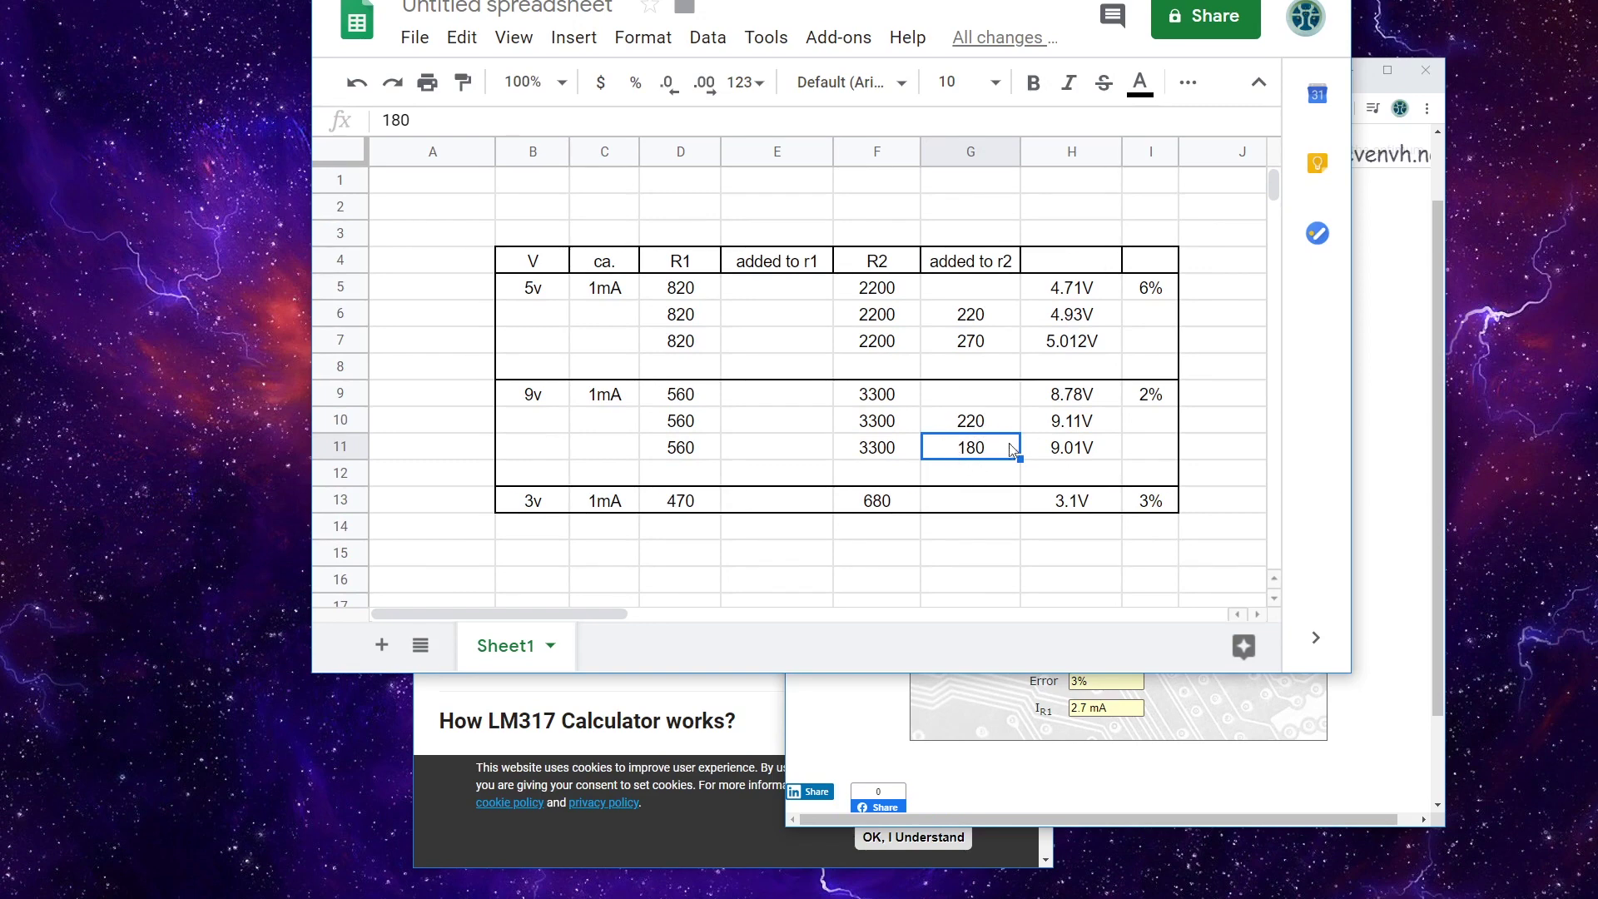
left_click(539, 498)
left_click(865, 502)
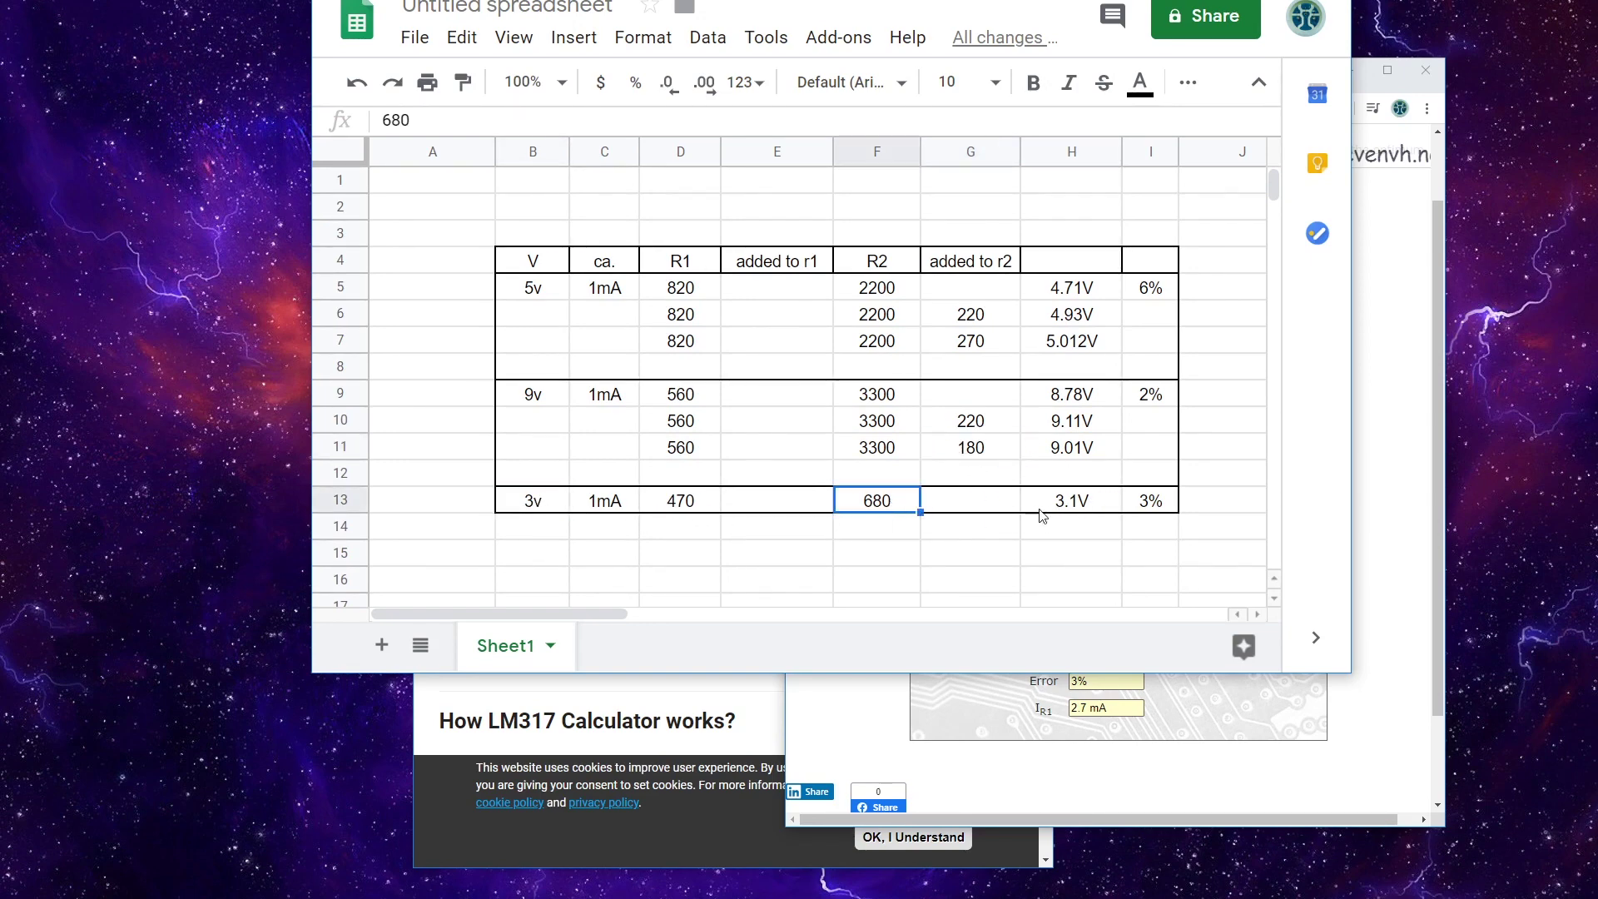
left_click(1072, 505)
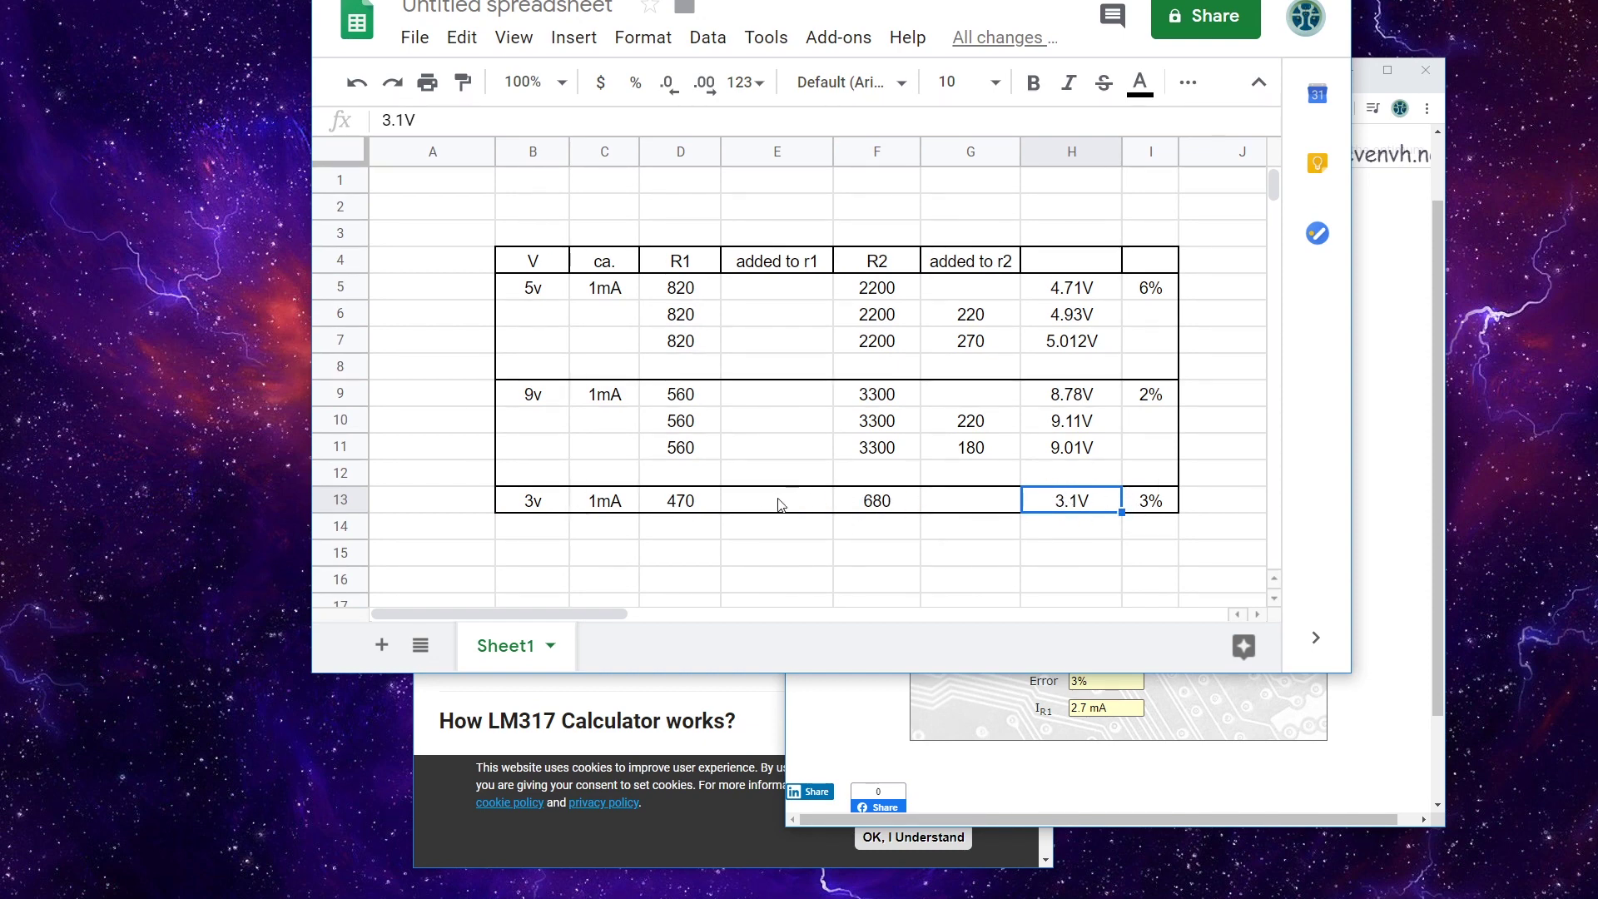
left_click(532, 288)
mouse_move(533, 288)
left_mouse_down()
mouse_move(681, 288)
mouse_move(685, 343)
mouse_move(1086, 348)
left_mouse_up()
left_click_drag(689, 449, 1065, 462)
left_click_drag(678, 502, 1090, 512)
left_click(1082, 533)
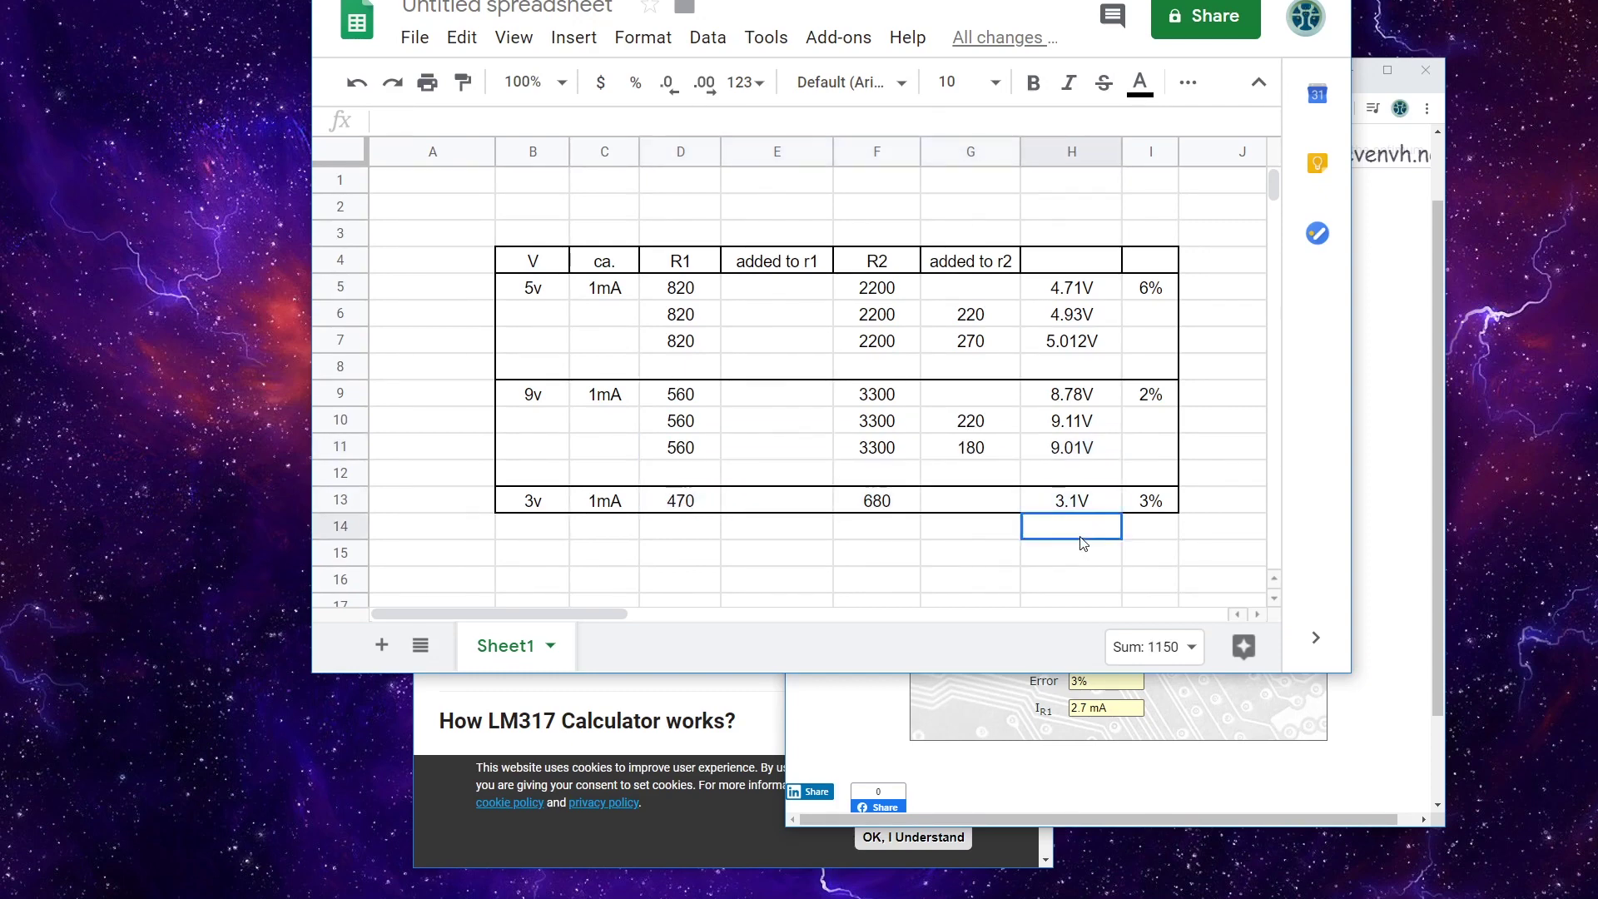